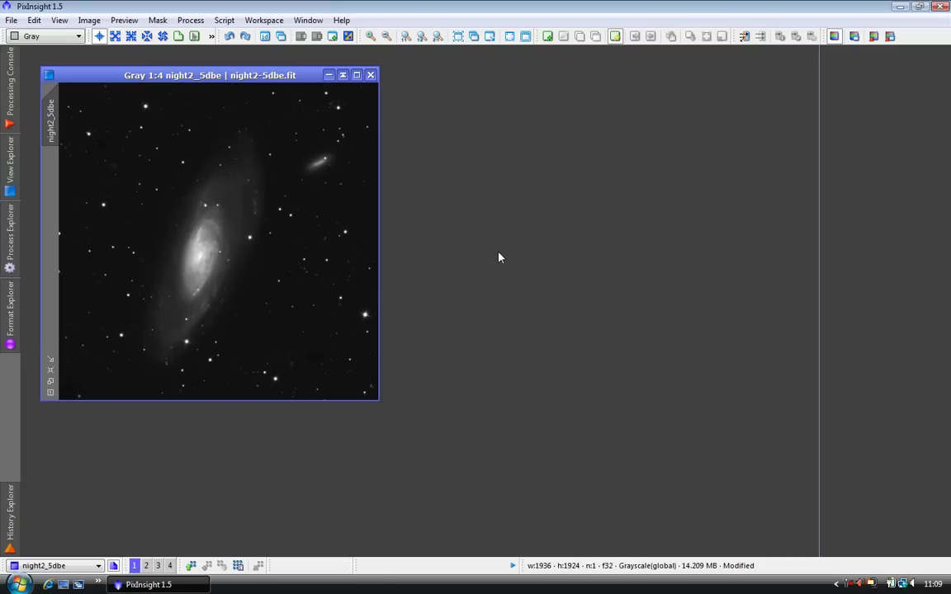
# Glance at the Process Explorer, then bring up the View menu commands
pyautogui.click(13, 219)
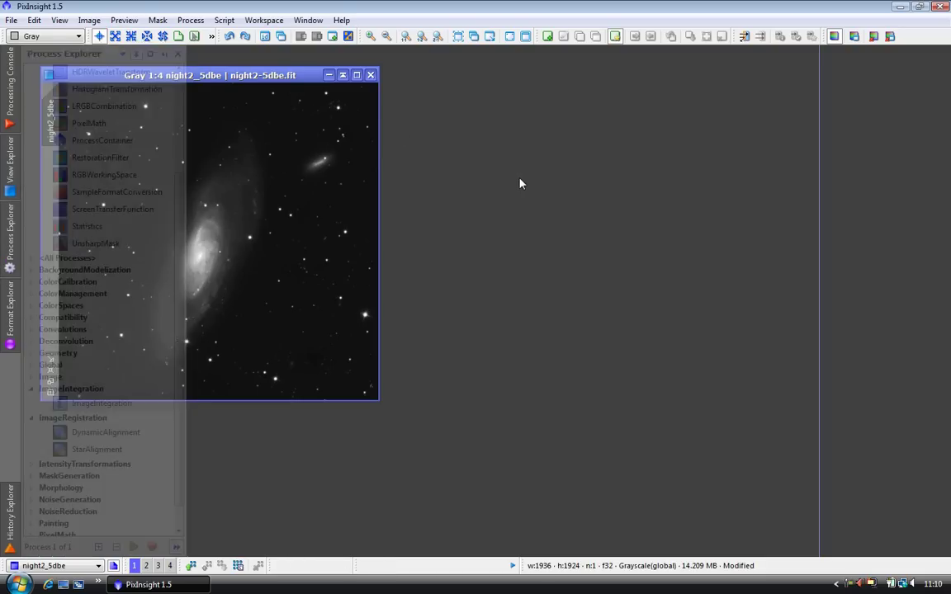
pyautogui.click(30, 22)
# Peek at the Processing Console, then show night2_5dbe's properties in the View Explorer
pyautogui.moveTo(59, 21)
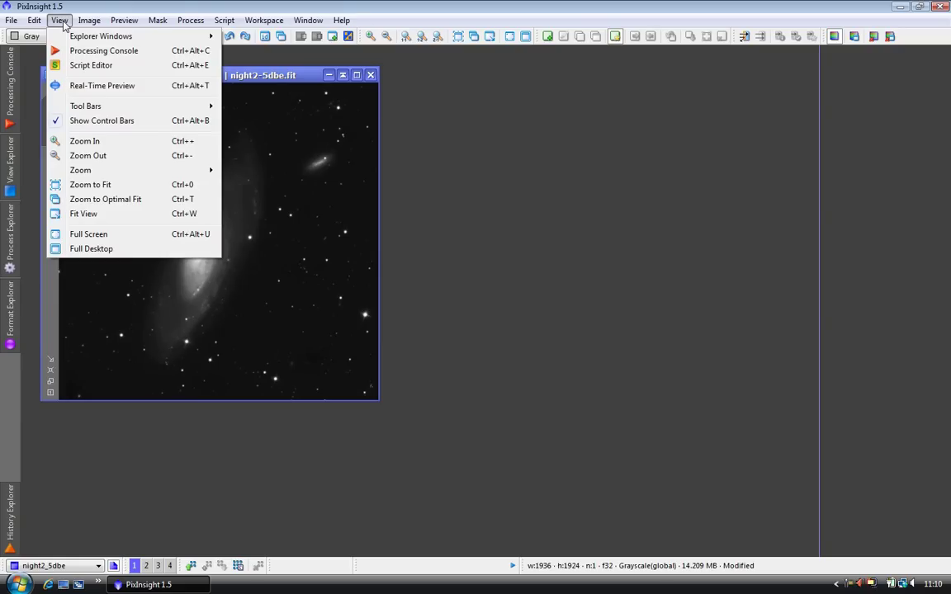
pyautogui.click(458, 184)
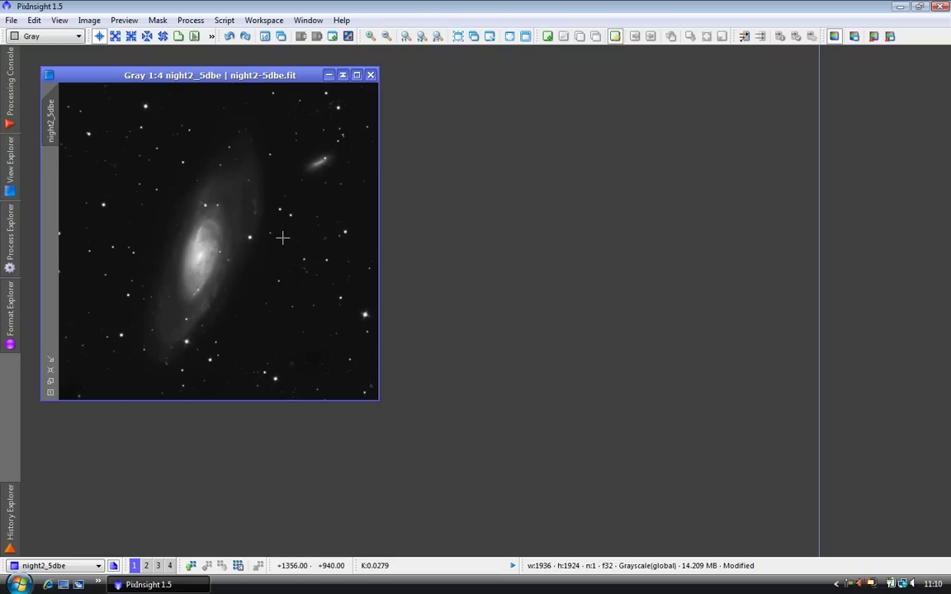
pyautogui.click(13, 85)
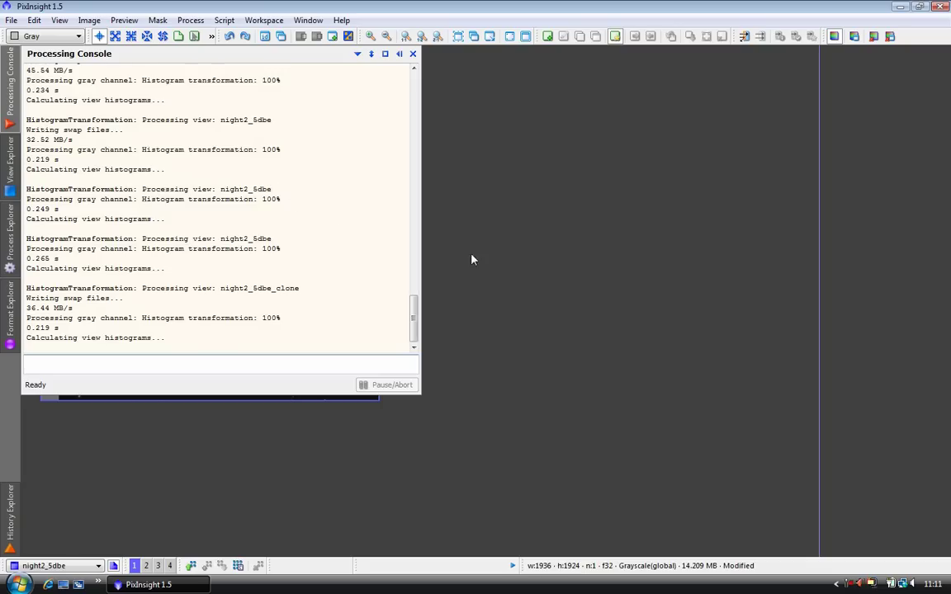
pyautogui.click(519, 230)
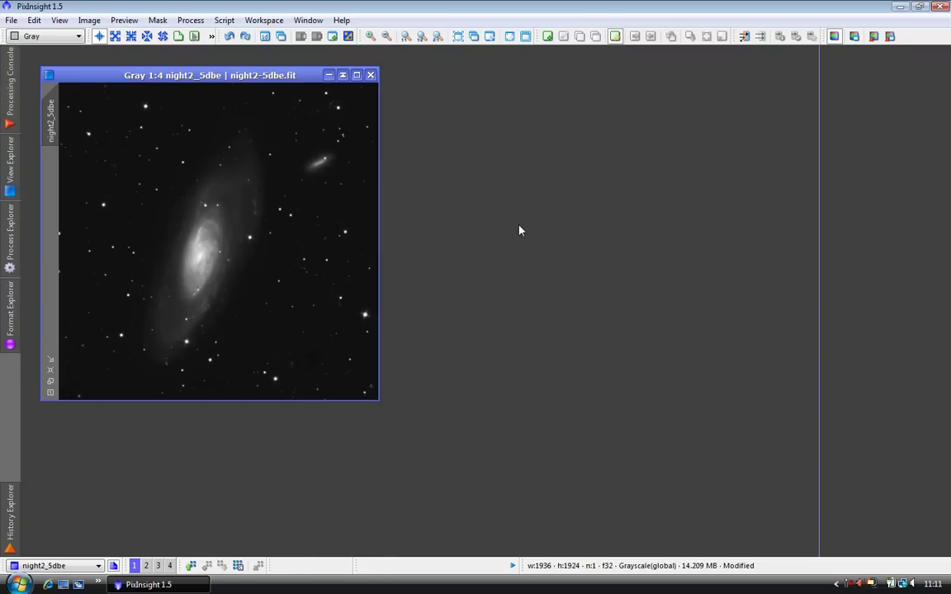
pyautogui.click(11, 165)
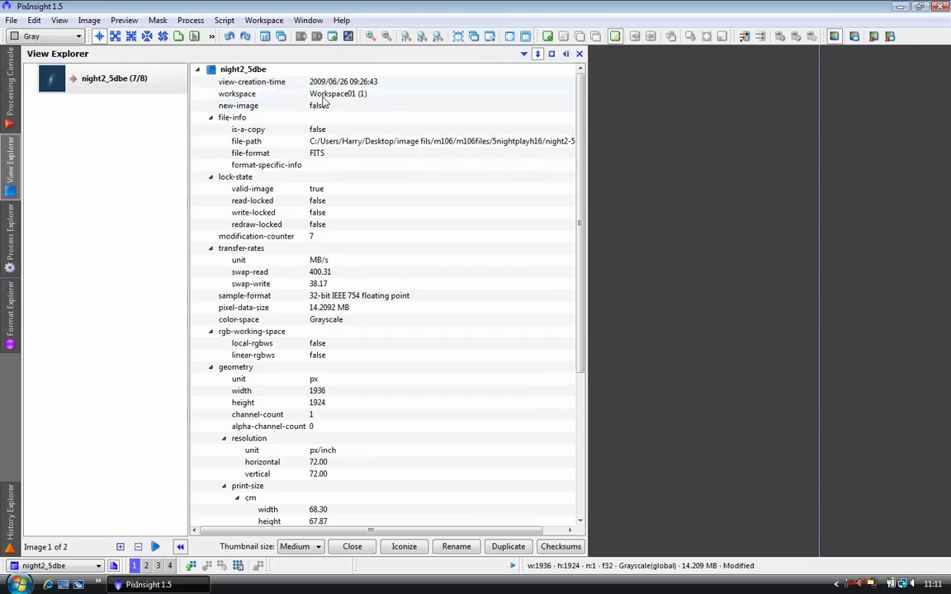
# Scroll the View Explorer list and switch to the Process Explorer panel
pyautogui.moveTo(586, 178)
pyautogui.mouseDown()
pyautogui.moveTo(584, 332)
pyautogui.moveTo(582, 188)
pyautogui.mouseUp()
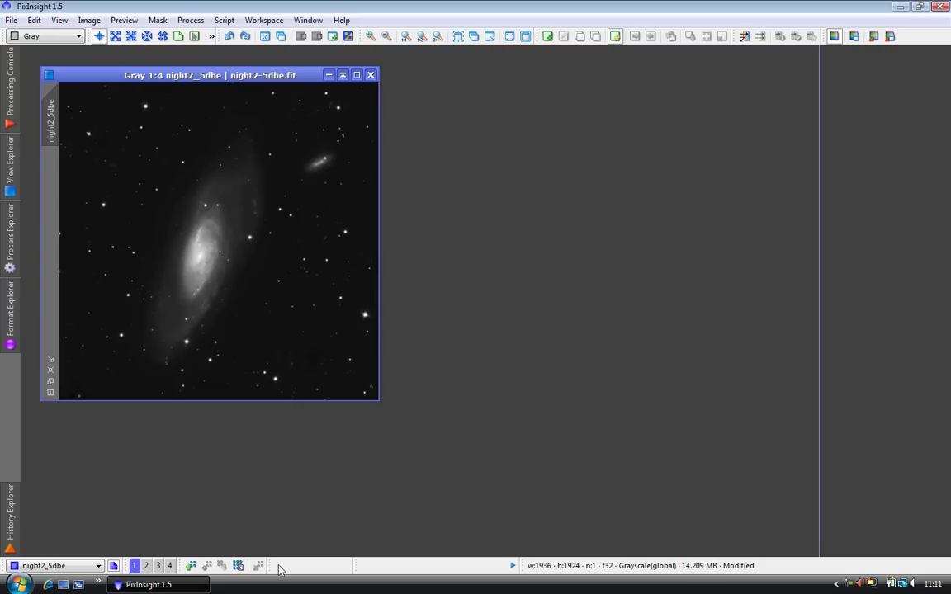
pyautogui.click(10, 238)
# Show night2_5dbe's processing history in the History Explorer
pyautogui.moveTo(11, 516)
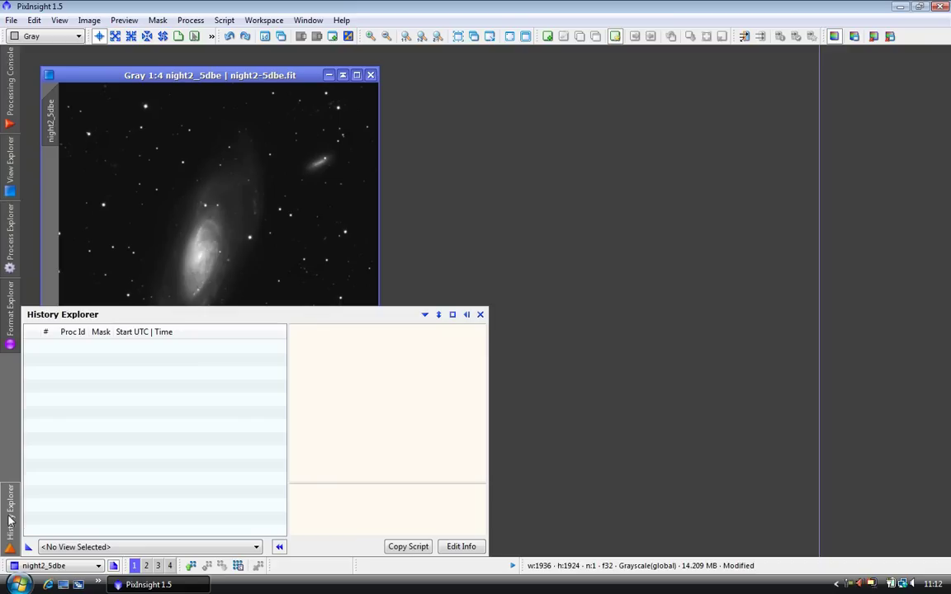
pyautogui.click(201, 548)
pyautogui.click(198, 570)
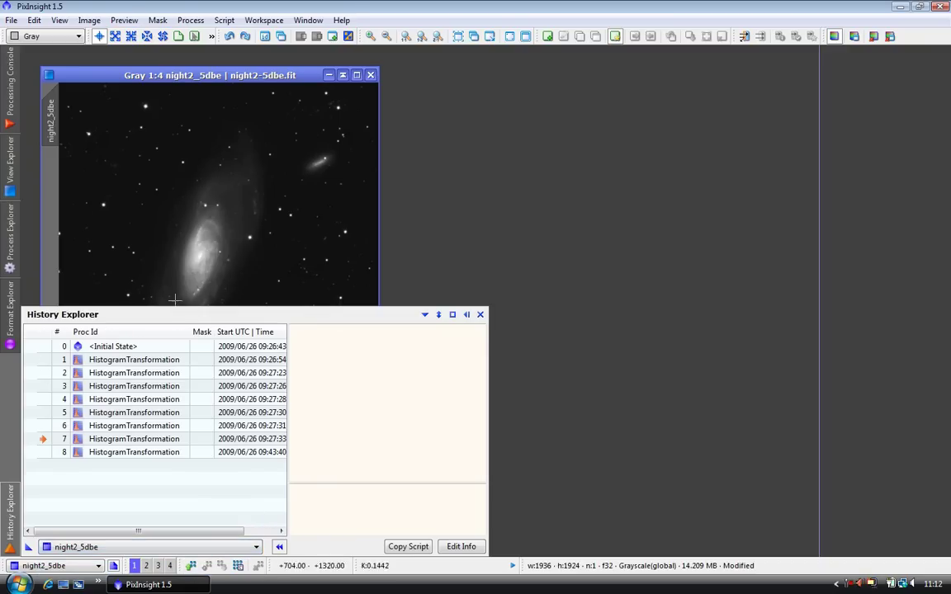
# Revert night2_5dbe to history steps 1 and 5, then restore the latest step 8
pyautogui.click(43, 363)
pyautogui.doubleClick(43, 363)
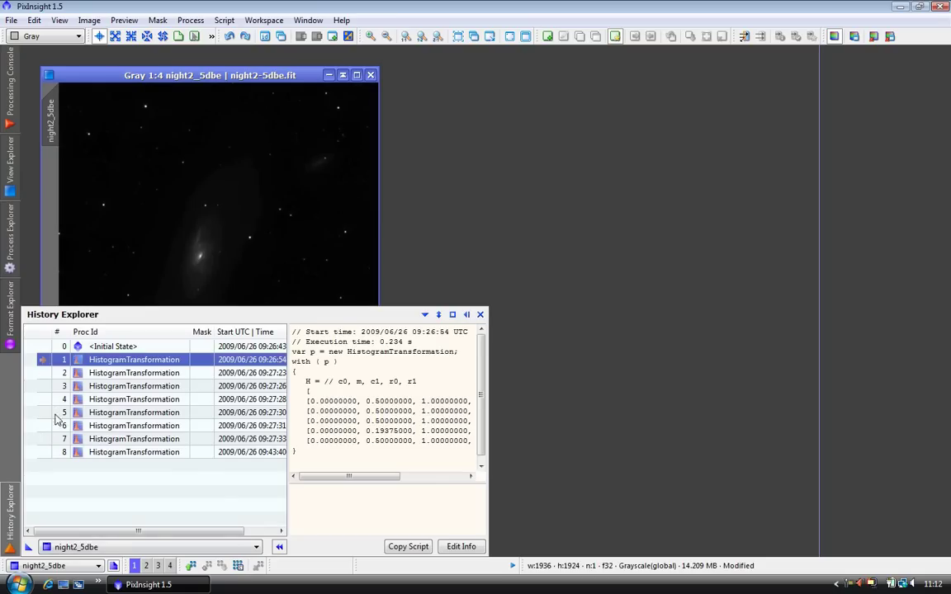
pyautogui.doubleClick(41, 413)
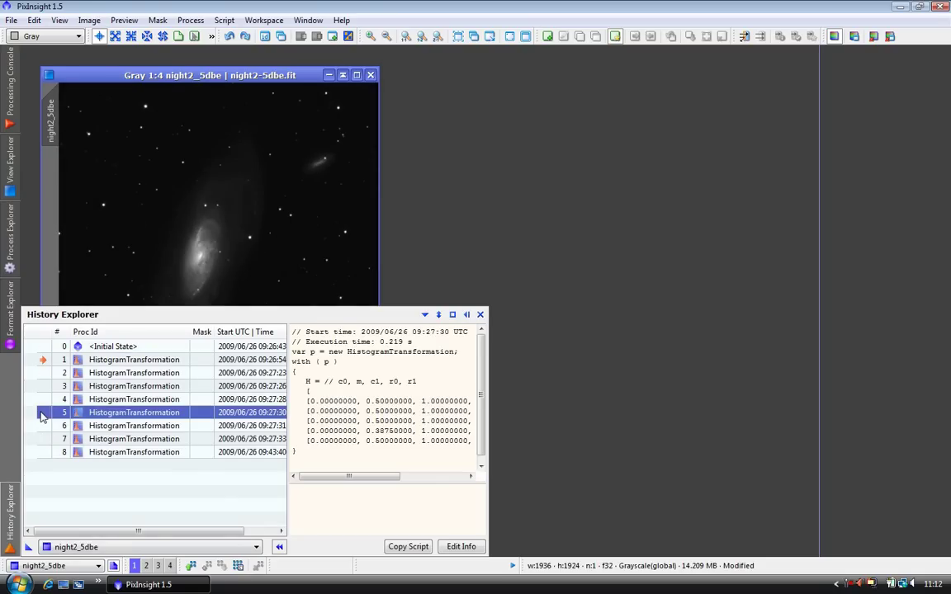
pyautogui.click(45, 456)
pyautogui.doubleClick(44, 453)
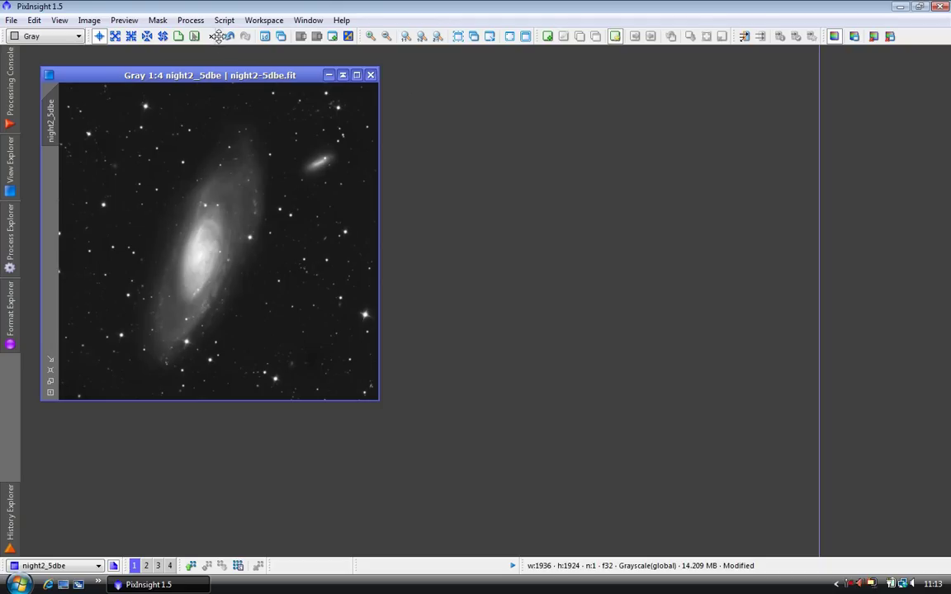
# Move the undo/redo group to a new spot further along the main toolbar
pyautogui.moveTo(217, 38); pyautogui.dragTo(397, 40)
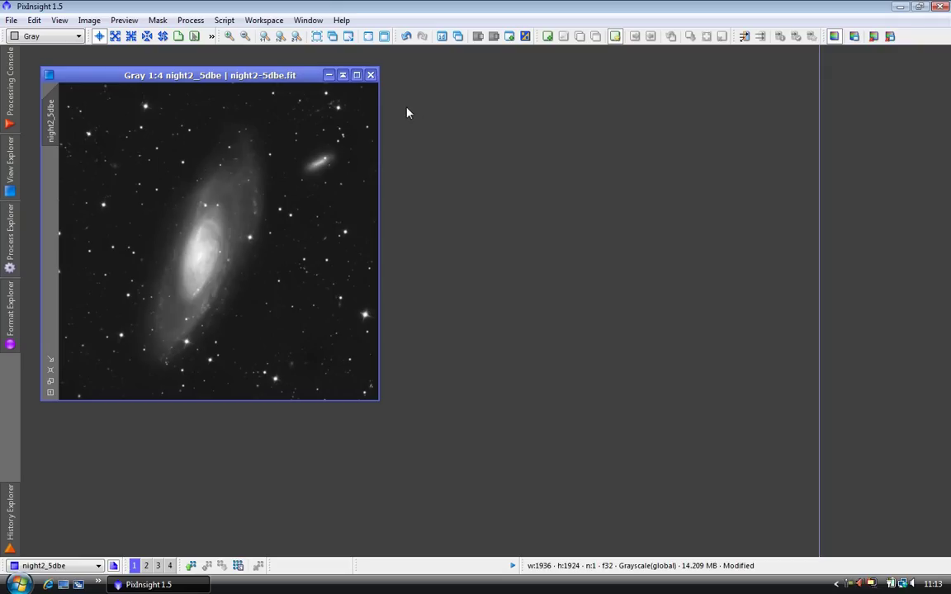
pyautogui.moveTo(395, 38)
pyautogui.mouseDown()
pyautogui.moveTo(279, 566)
pyautogui.moveTo(395, 36)
pyautogui.mouseUp()
pyautogui.click(146, 567)
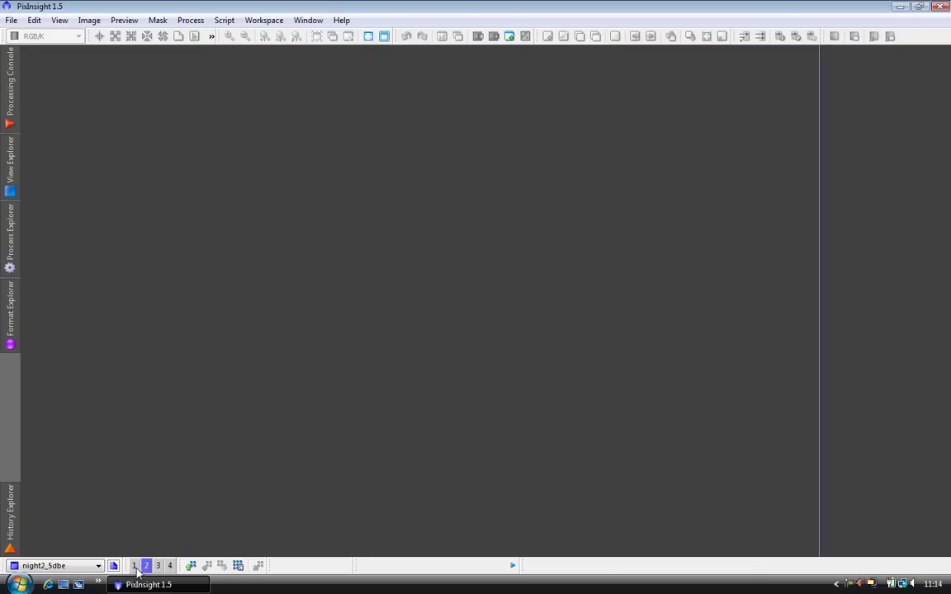
pyautogui.click(134, 566)
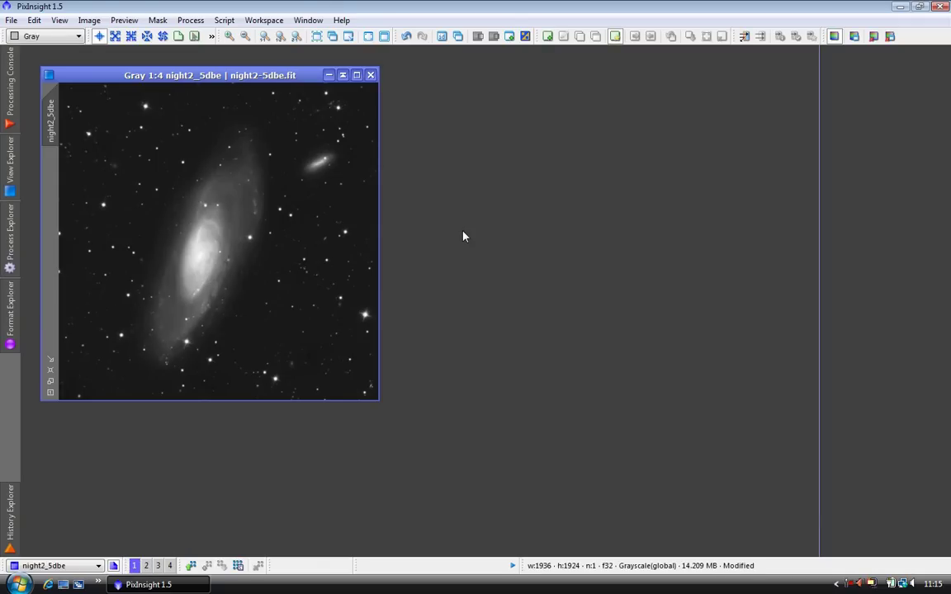
pyautogui.click(328, 75)
pyautogui.moveTo(183, 186); pyautogui.dragTo(151, 570)
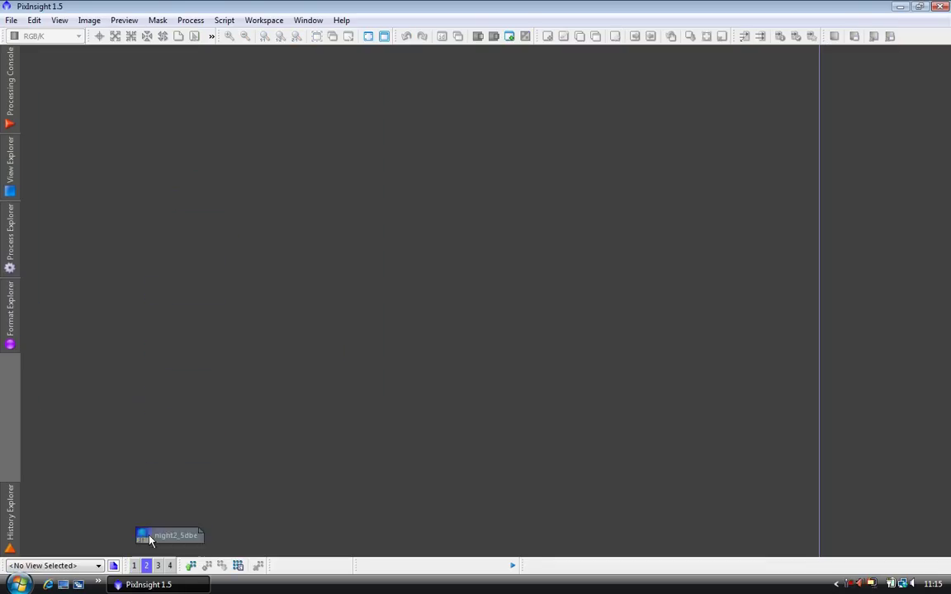
pyautogui.moveTo(152, 503); pyautogui.dragTo(220, 152)
pyautogui.doubleClick(220, 151)
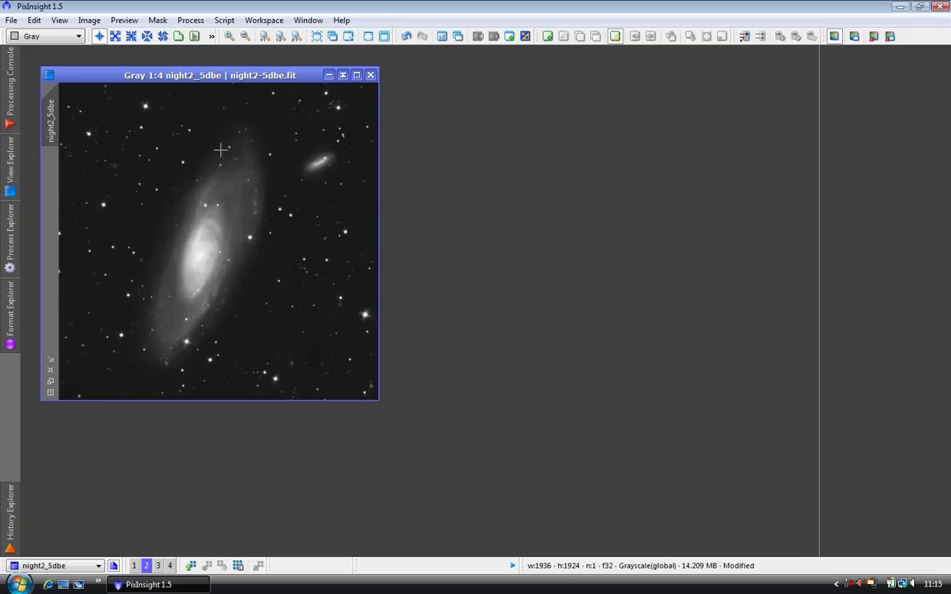
pyautogui.click(328, 75)
pyautogui.moveTo(211, 154); pyautogui.dragTo(96, 112)
pyautogui.doubleClick(96, 112)
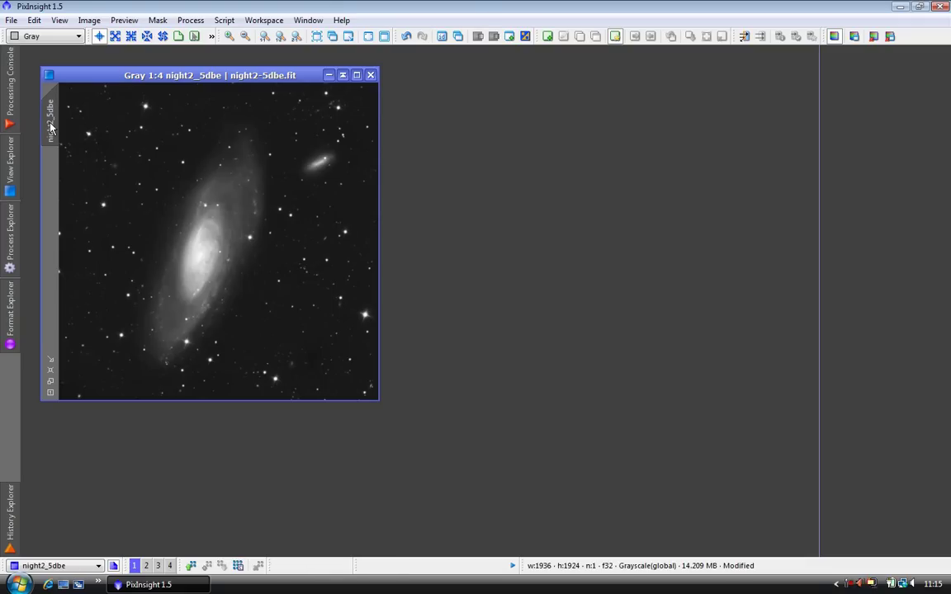
# Clone night2_5dbe into night2_5dbe_clone and arrange the two windows side by side
pyautogui.moveTo(50, 128); pyautogui.dragTo(482, 142)
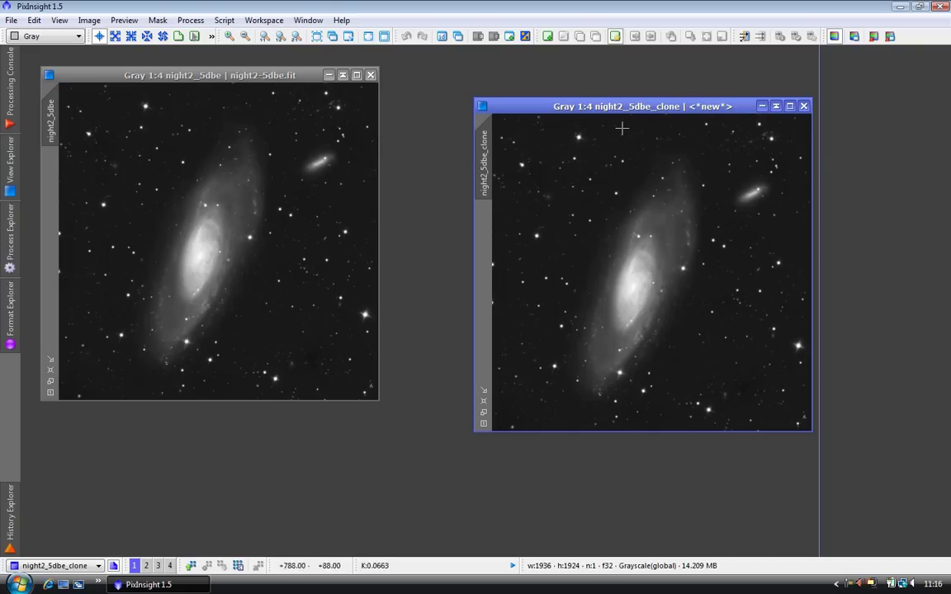
pyautogui.moveTo(666, 104)
pyautogui.mouseDown()
pyautogui.moveTo(779, 55)
pyautogui.moveTo(790, 66)
pyautogui.mouseUp()
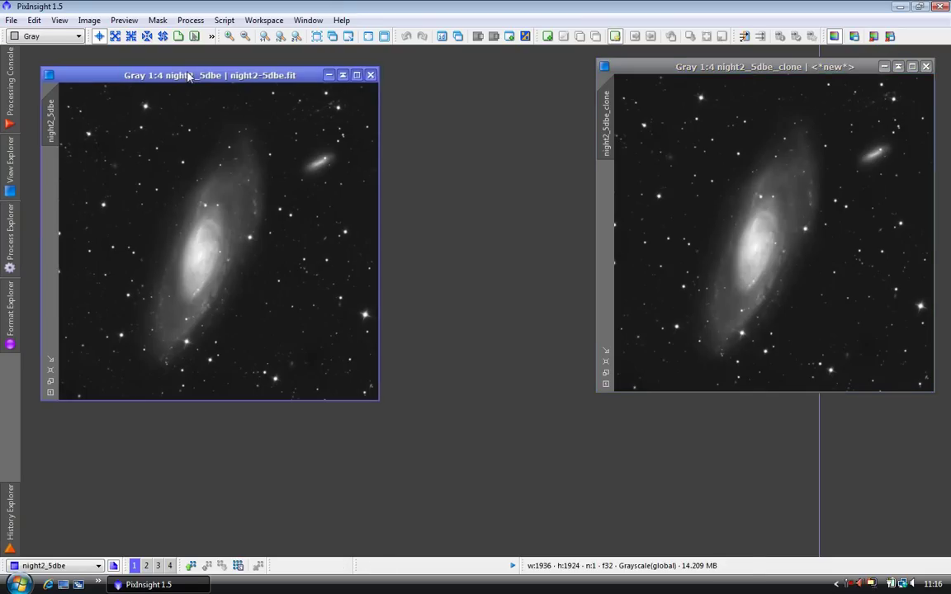
pyautogui.moveTo(187, 75); pyautogui.dragTo(167, 54)
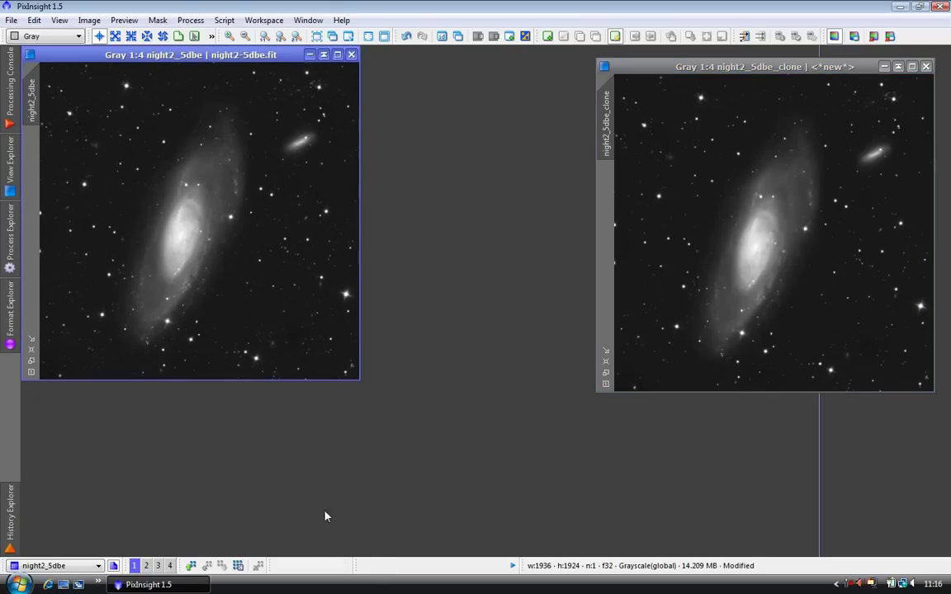
# Launch HistogramTransformation from the Process Explorer list
pyautogui.click(8, 239)
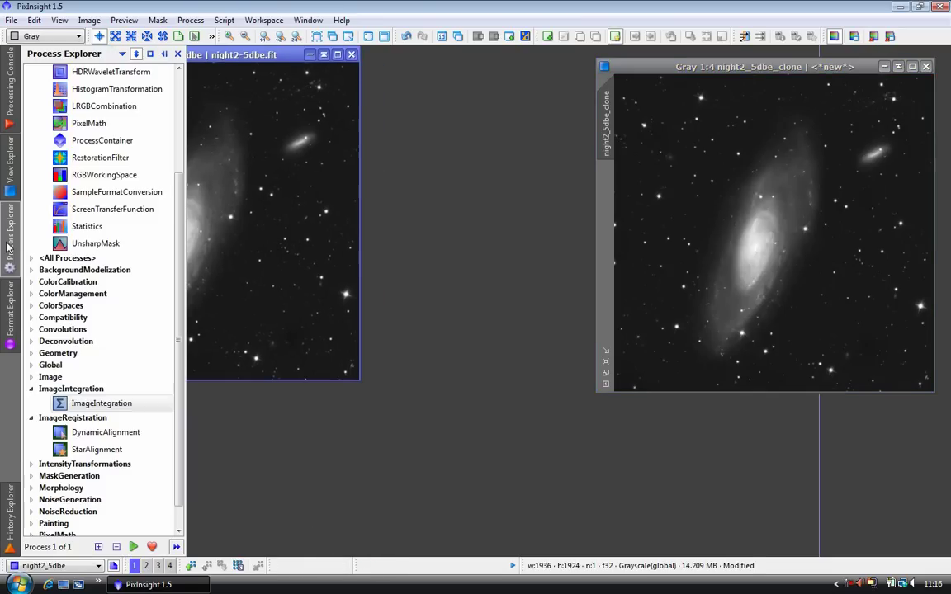
pyautogui.doubleClick(149, 91)
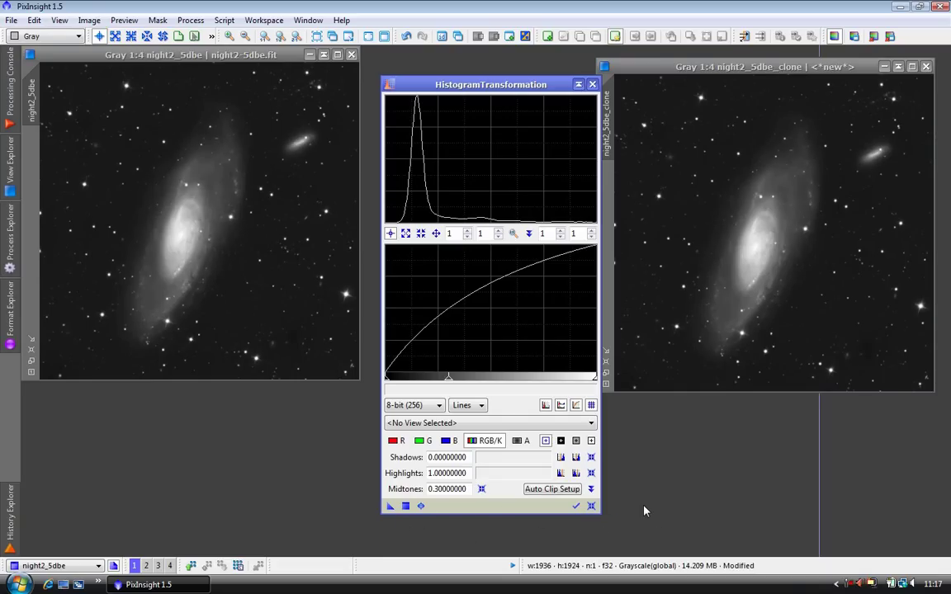
# Reset HistogramTransformation, enable Track View, and switch between the clone and night2_5dbe, ending on night2_5dbe
pyautogui.click(591, 507)
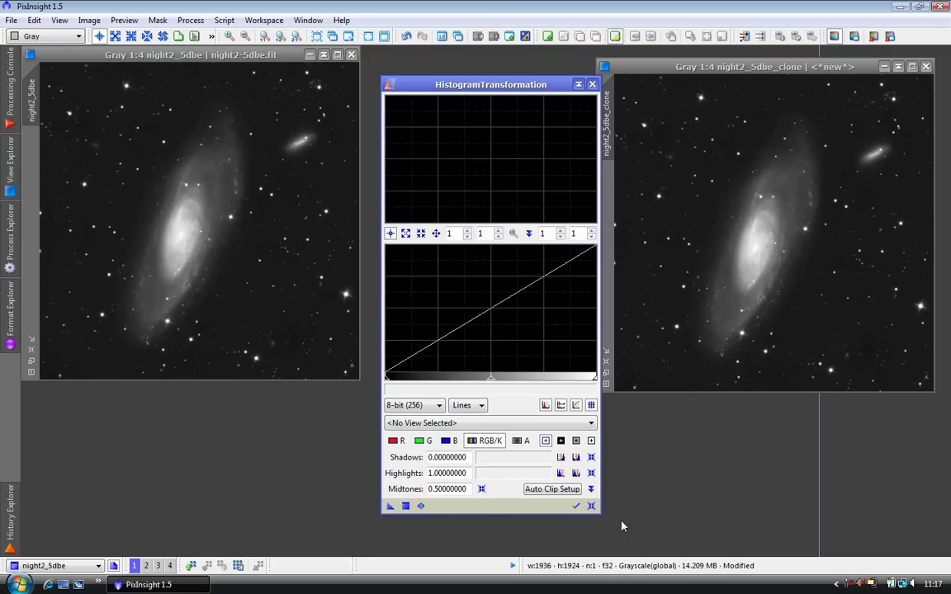
pyautogui.click(576, 509)
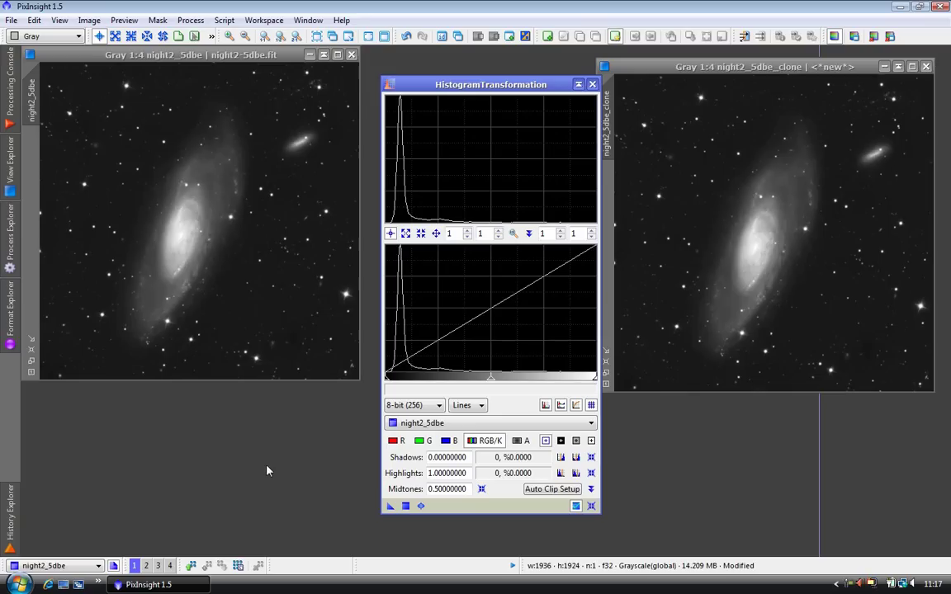
pyautogui.click(299, 276)
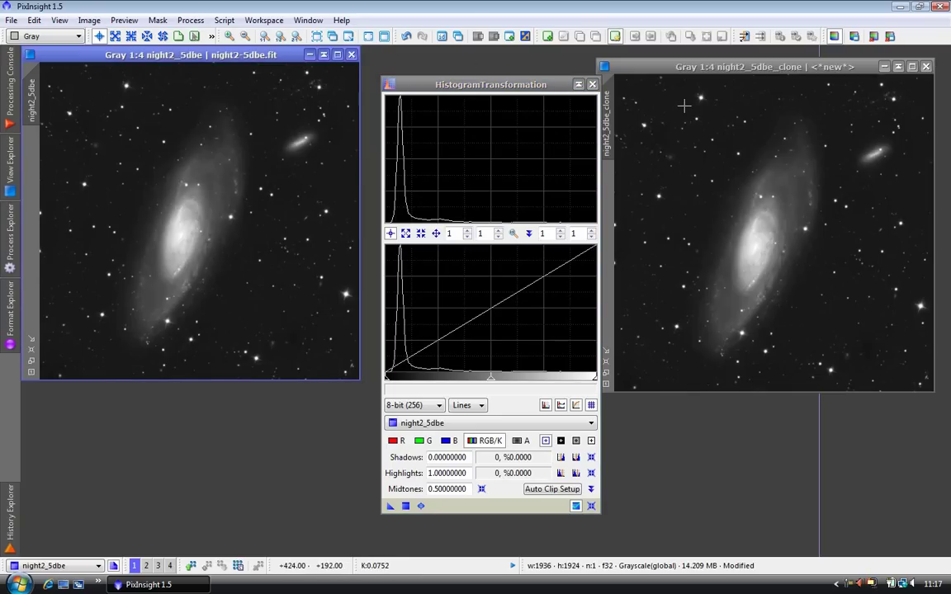
pyautogui.click(627, 98)
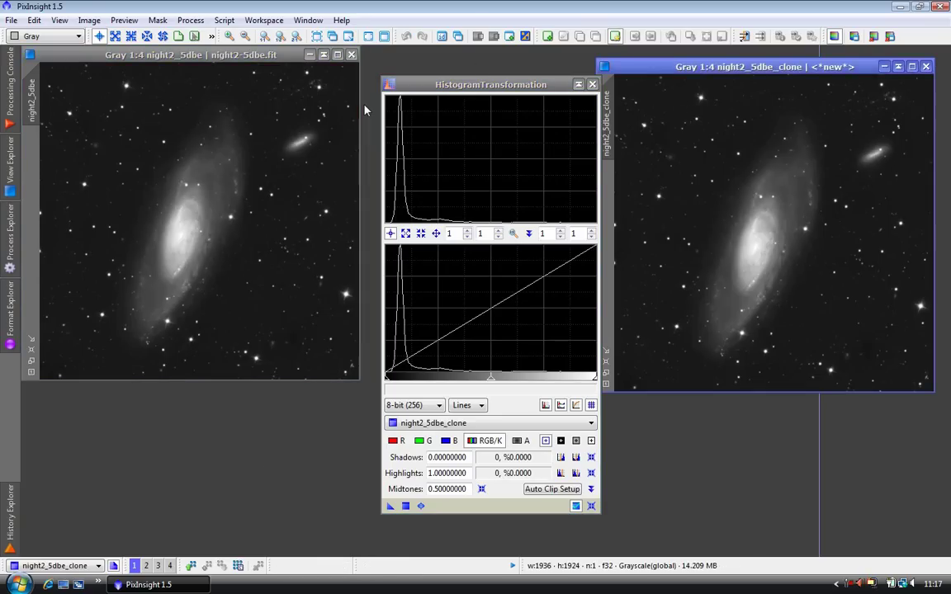
pyautogui.click(271, 81)
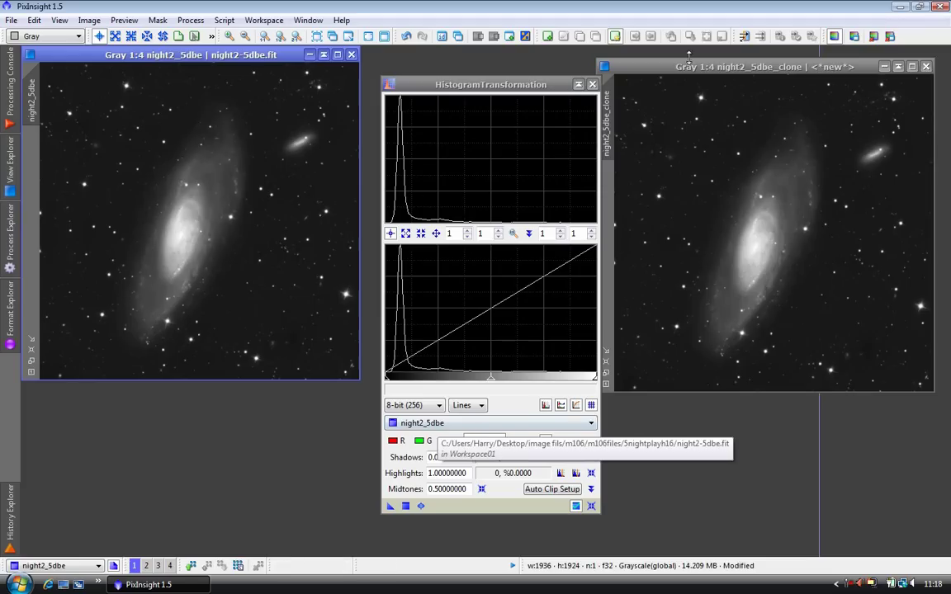
pyautogui.click(668, 77)
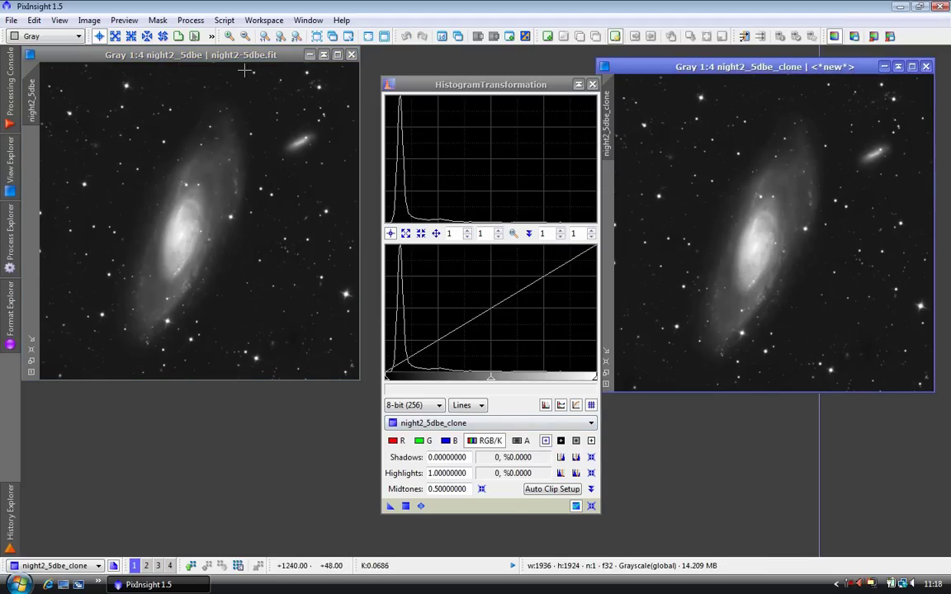
pyautogui.click(290, 58)
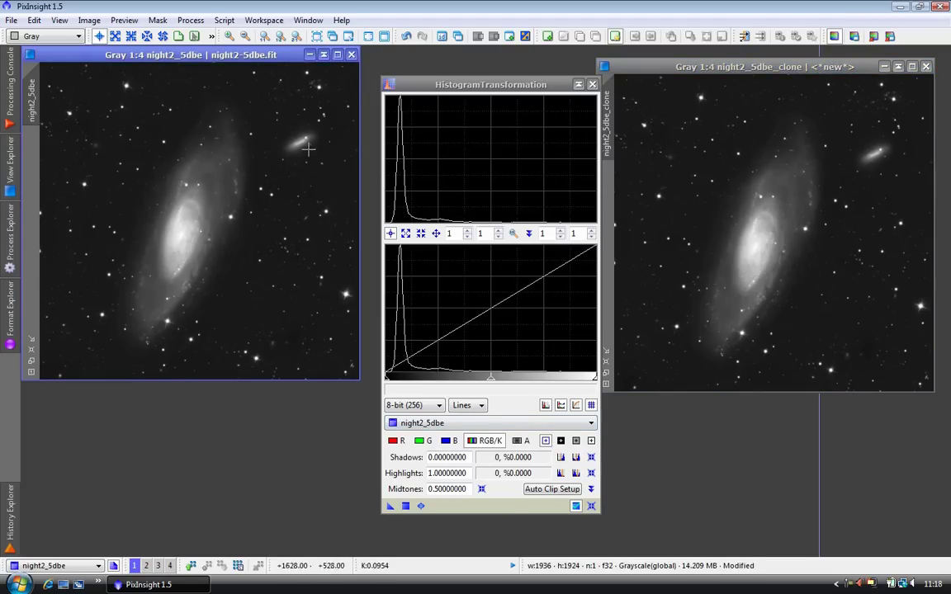
# Open the Real-Time Preview and position its window beside the histogram tool
pyautogui.click(421, 506)
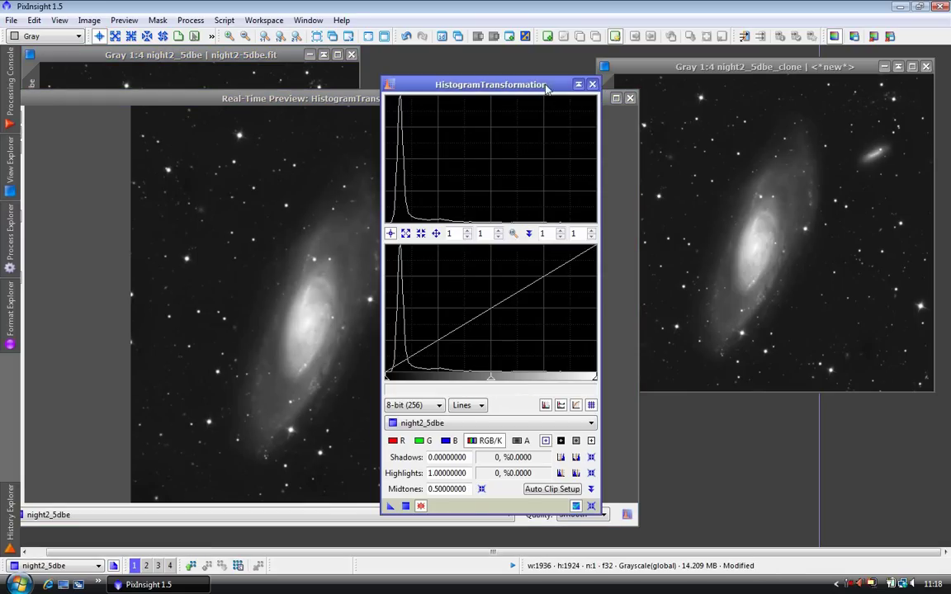
pyautogui.moveTo(544, 88); pyautogui.dragTo(837, 93)
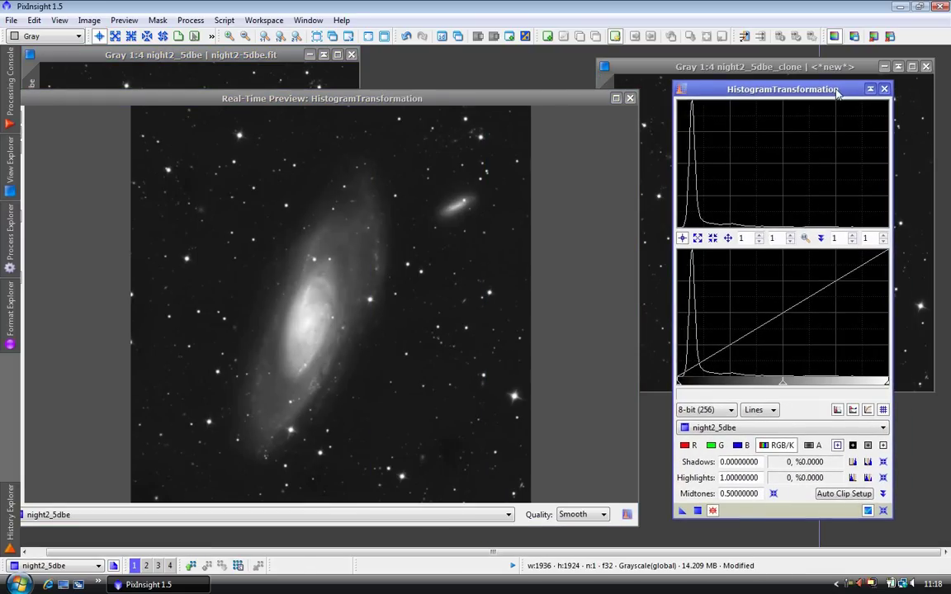
pyautogui.moveTo(542, 101); pyautogui.dragTo(543, 77)
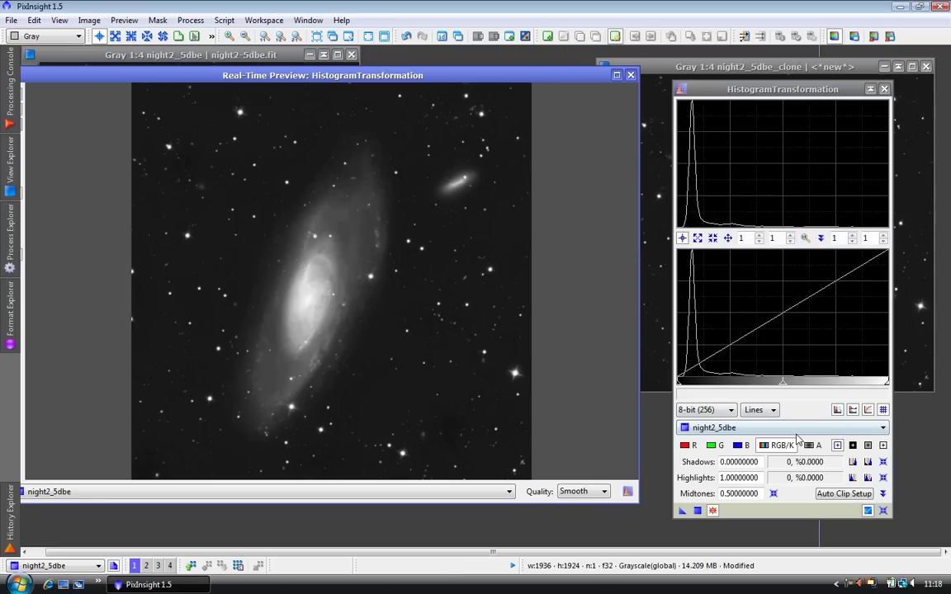
# Set midtones to 0.36562500 and shadows to 0.01562500 with the sliders
pyautogui.moveTo(782, 387); pyautogui.dragTo(743, 387)
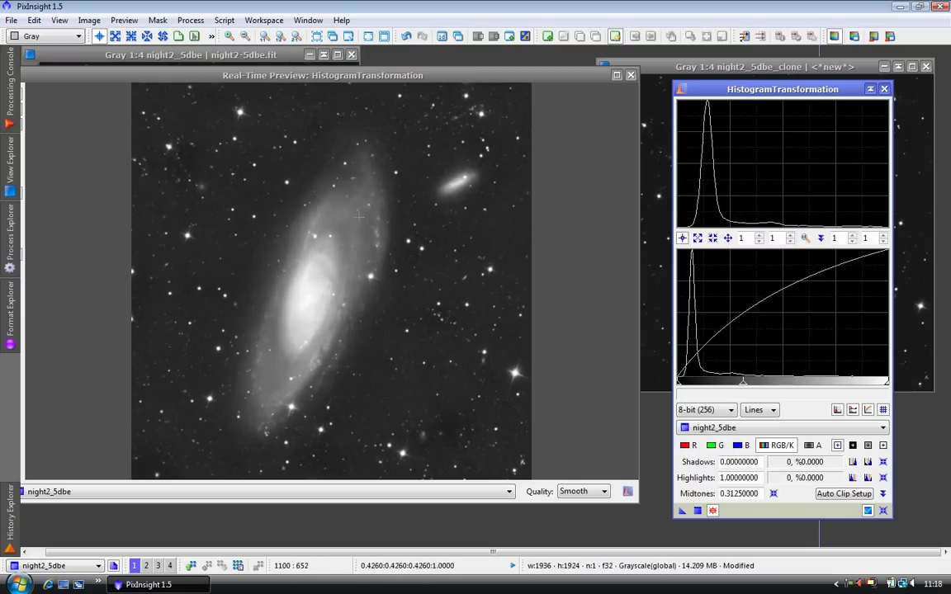
pyautogui.moveTo(743, 387); pyautogui.dragTo(753, 387)
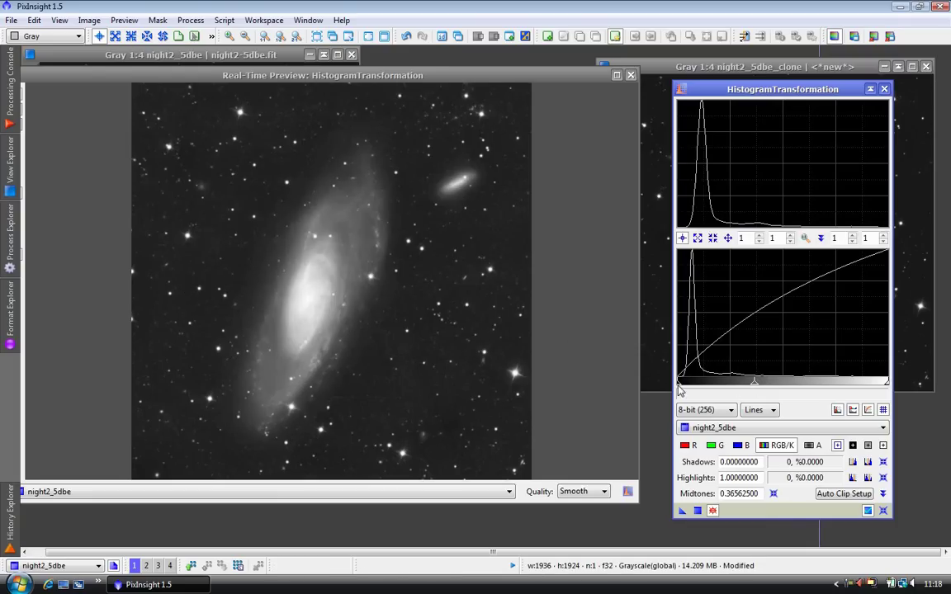
pyautogui.moveTo(678, 386); pyautogui.dragTo(680, 385)
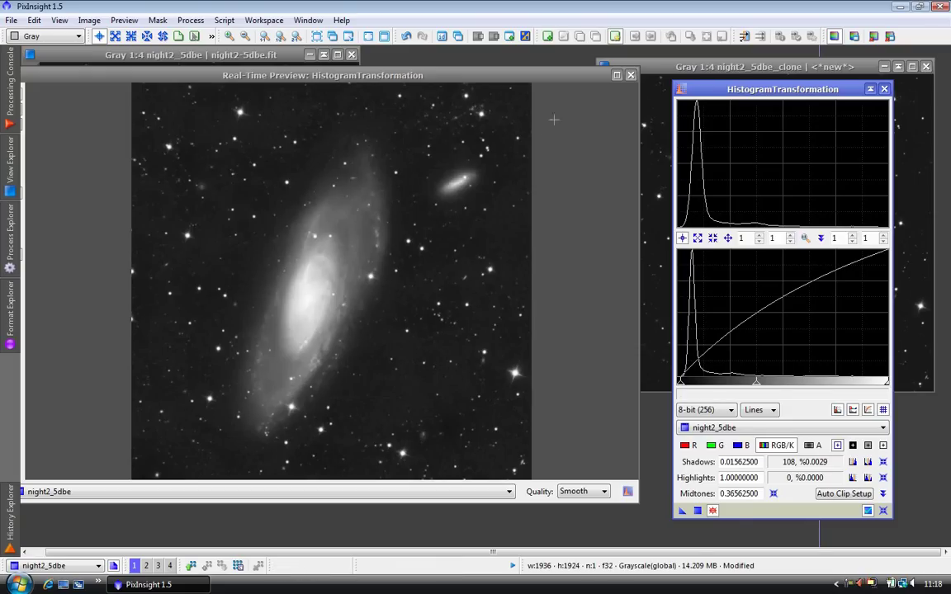
# Close the preview, apply the stretch to night2_5dbe, then undo it
pyautogui.click(632, 76)
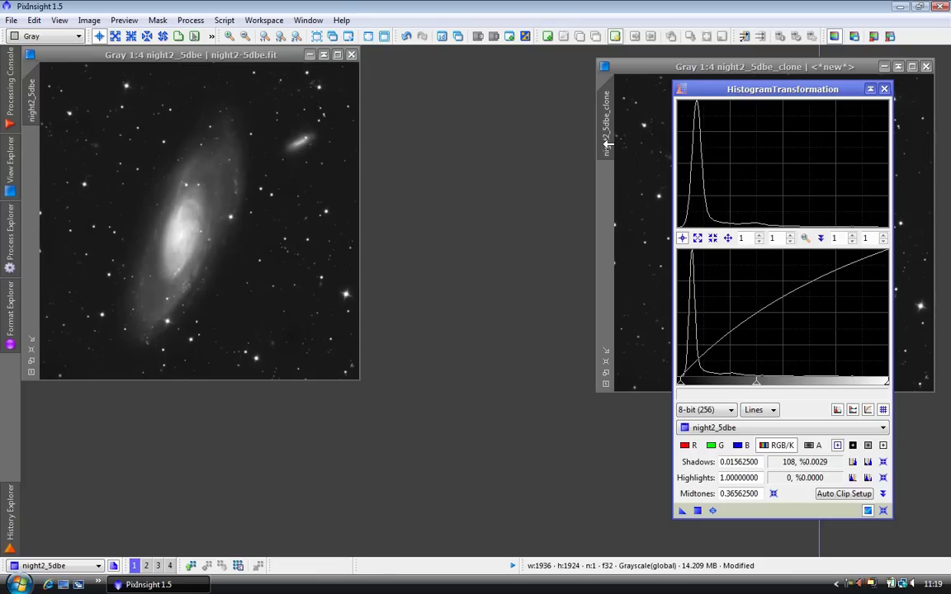
pyautogui.moveTo(725, 94); pyautogui.dragTo(429, 79)
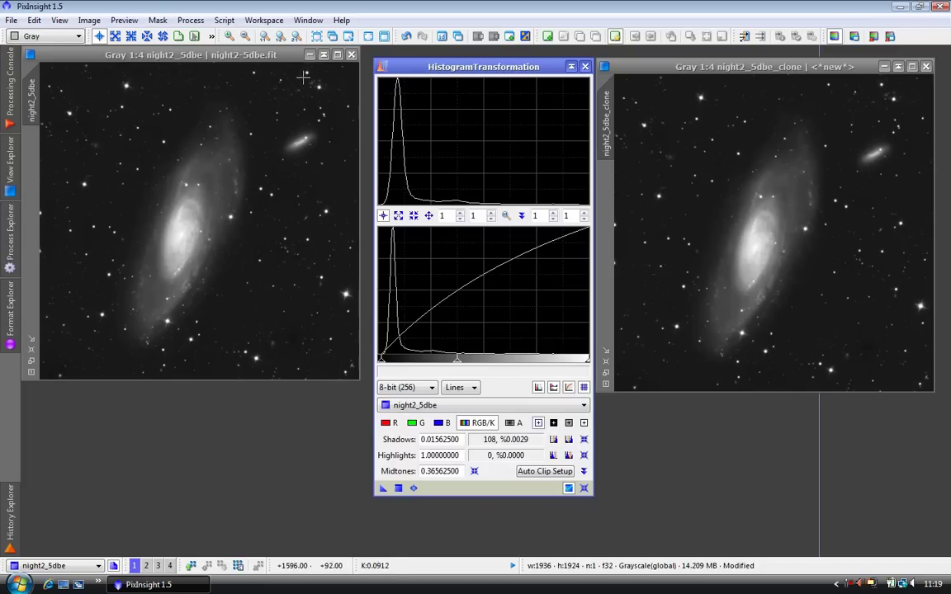
pyautogui.click(330, 162)
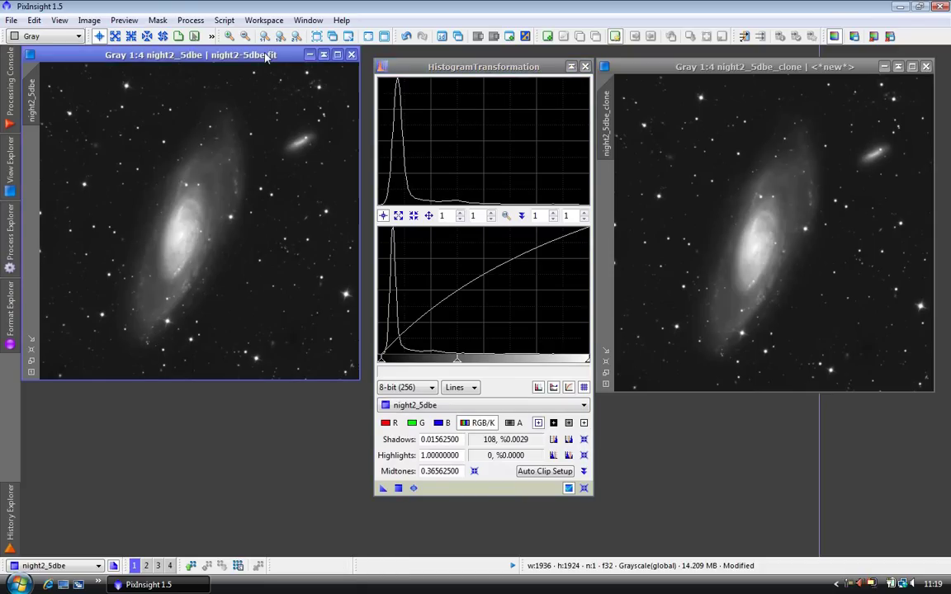
pyautogui.click(399, 488)
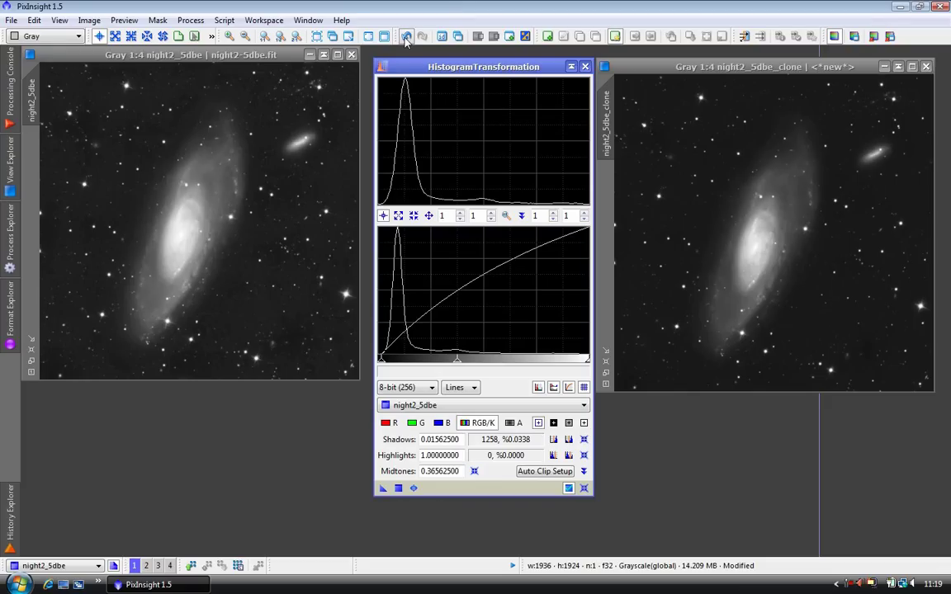
pyautogui.click(406, 38)
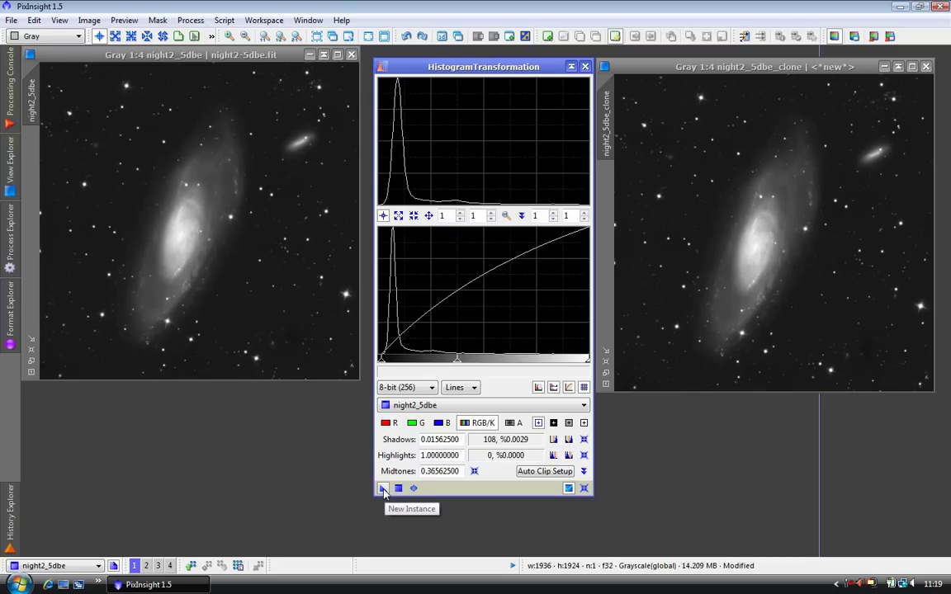
# Apply the HistogramTransformation stretch (midtones 0.365625, shadows 0.015625) to night2_5dbe and night2_5dbe_clone
pyautogui.moveTo(382, 488); pyautogui.dragTo(282, 279)
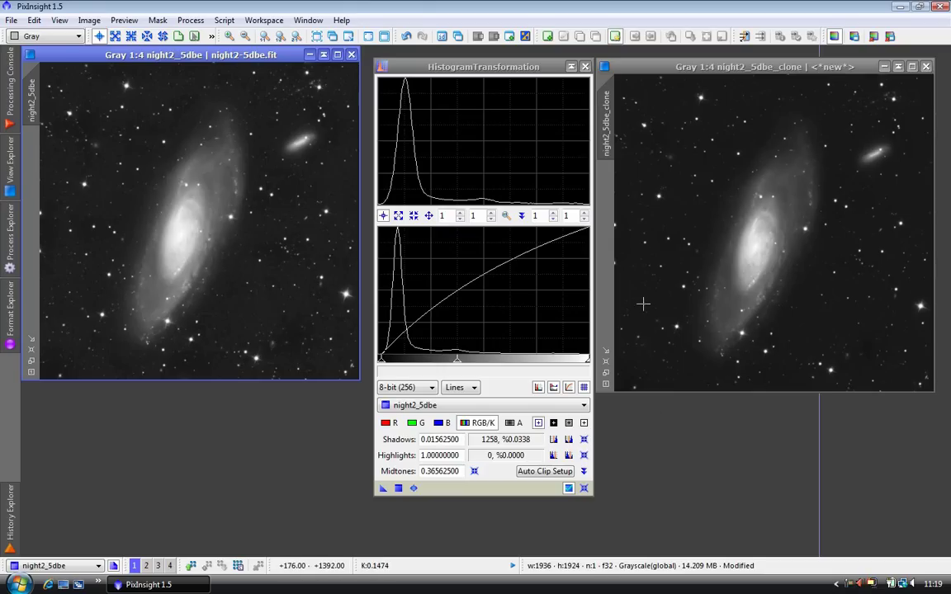
pyautogui.moveTo(383, 488)
pyautogui.mouseDown()
pyautogui.moveTo(681, 316)
pyautogui.moveTo(678, 297)
pyautogui.mouseUp()
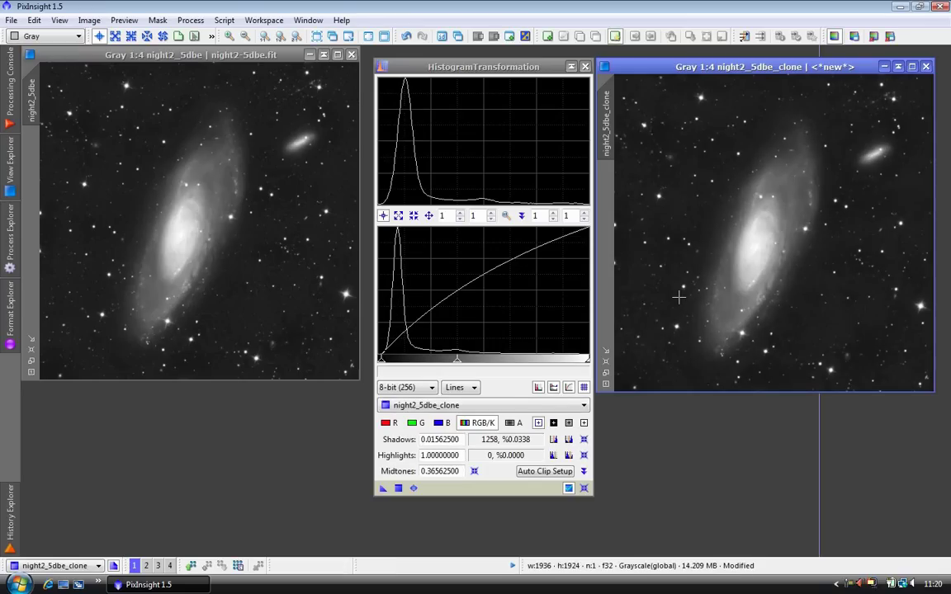
# Store the histogram stretch as a Process01 workspace icon, close HistogramTransformation, and reopen it from Process01
pyautogui.click(384, 490)
pyautogui.moveTo(384, 492); pyautogui.dragTo(255, 501)
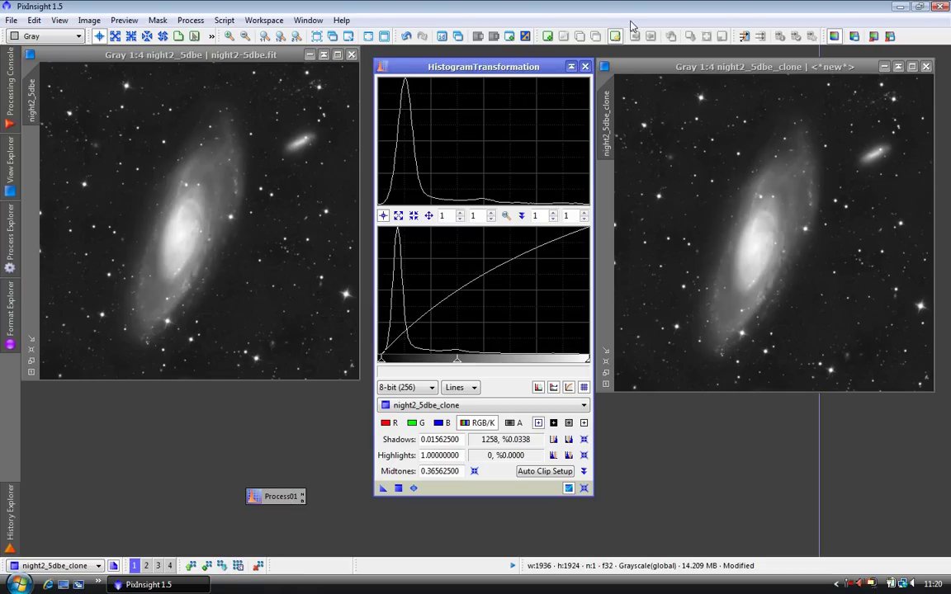
pyautogui.click(585, 67)
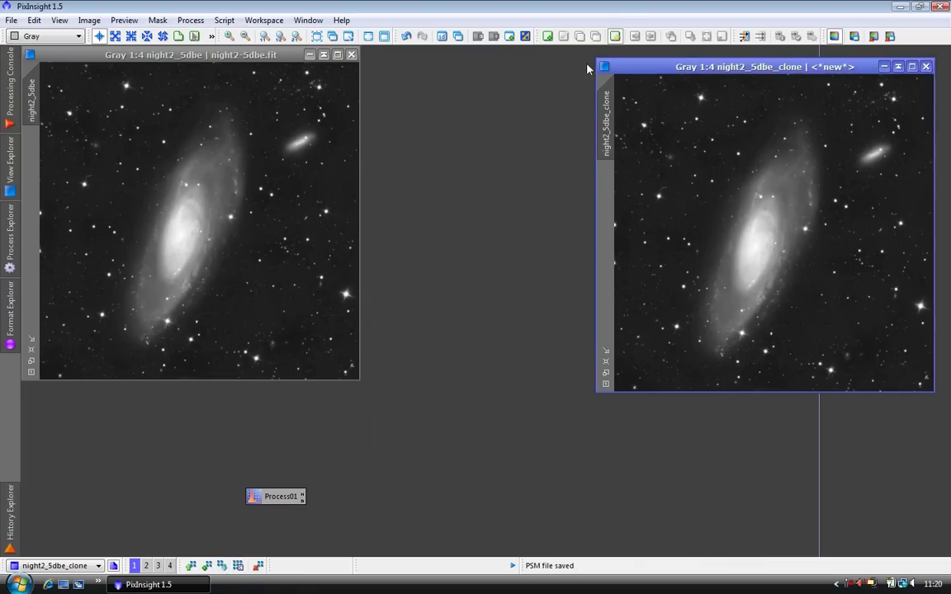
pyautogui.moveTo(256, 498)
pyautogui.mouseDown()
pyautogui.moveTo(311, 510)
pyautogui.moveTo(202, 472)
pyautogui.moveTo(149, 503)
pyautogui.moveTo(154, 520)
pyautogui.moveTo(194, 485)
pyautogui.moveTo(127, 510)
pyautogui.moveTo(161, 510)
pyautogui.moveTo(163, 546)
pyautogui.moveTo(141, 504)
pyautogui.moveTo(143, 511)
pyautogui.moveTo(120, 495)
pyautogui.moveTo(264, 494)
pyautogui.mouseUp()
pyautogui.doubleClick(264, 492)
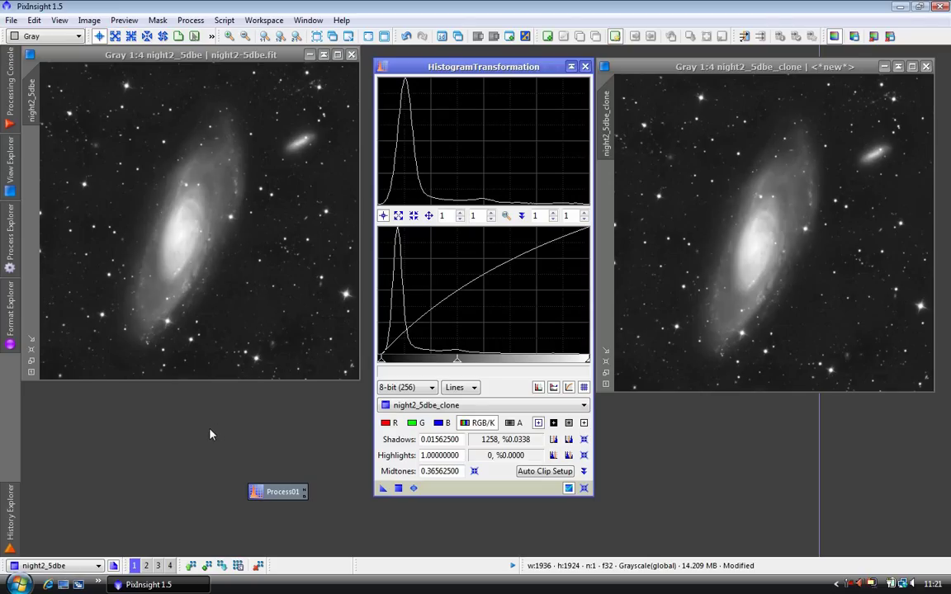
# Switch to workspace 4 and review ImageIntegration's list of eleven M82h16 r.fit input frames
pyautogui.click(169, 565)
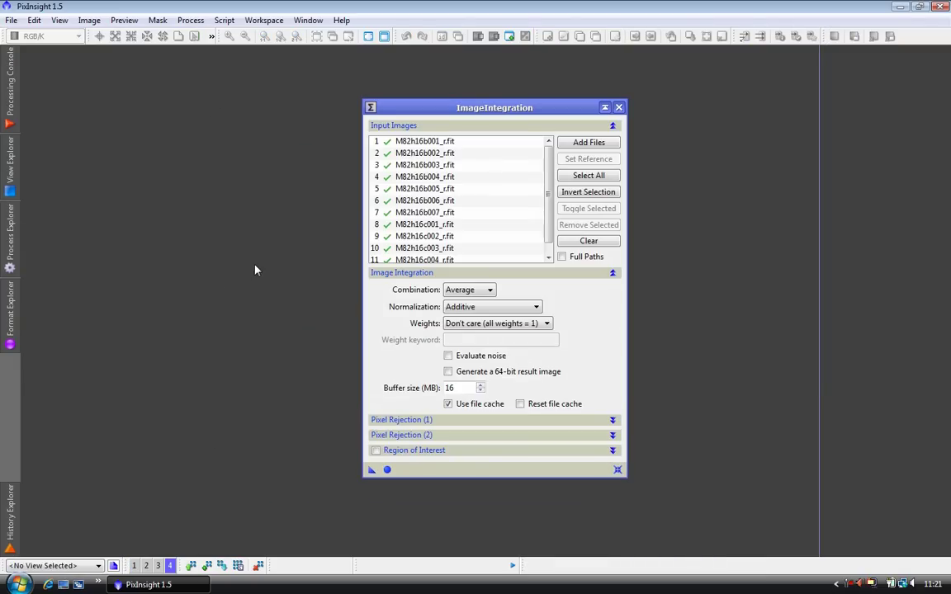
pyautogui.moveTo(438, 108); pyautogui.dragTo(454, 92)
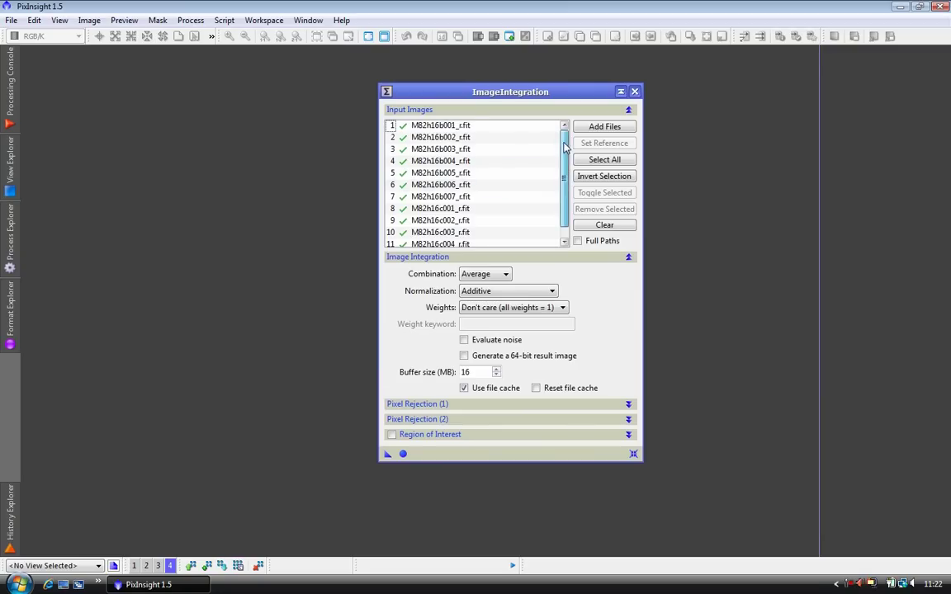
pyautogui.click(510, 124)
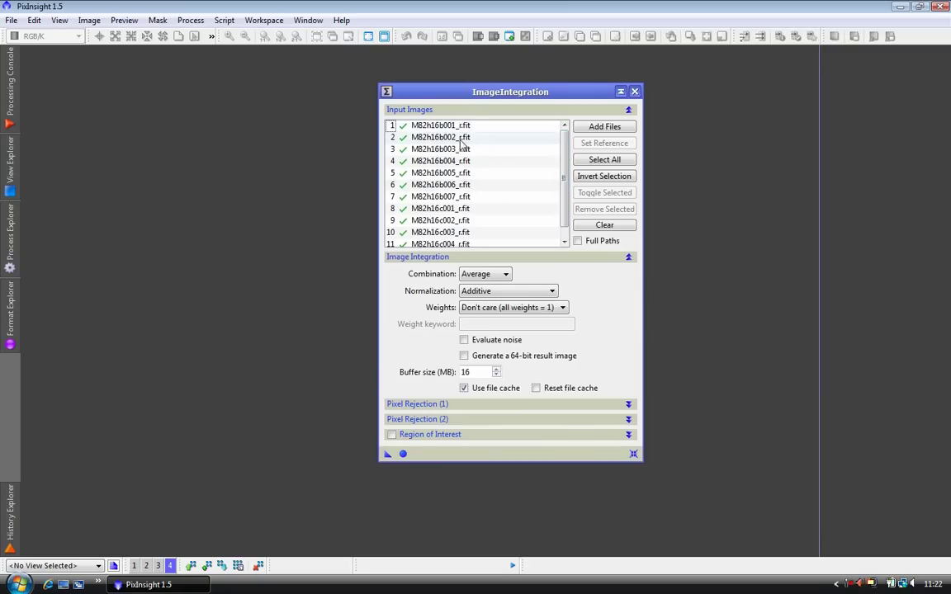
pyautogui.scroll(-1, 505, 181)
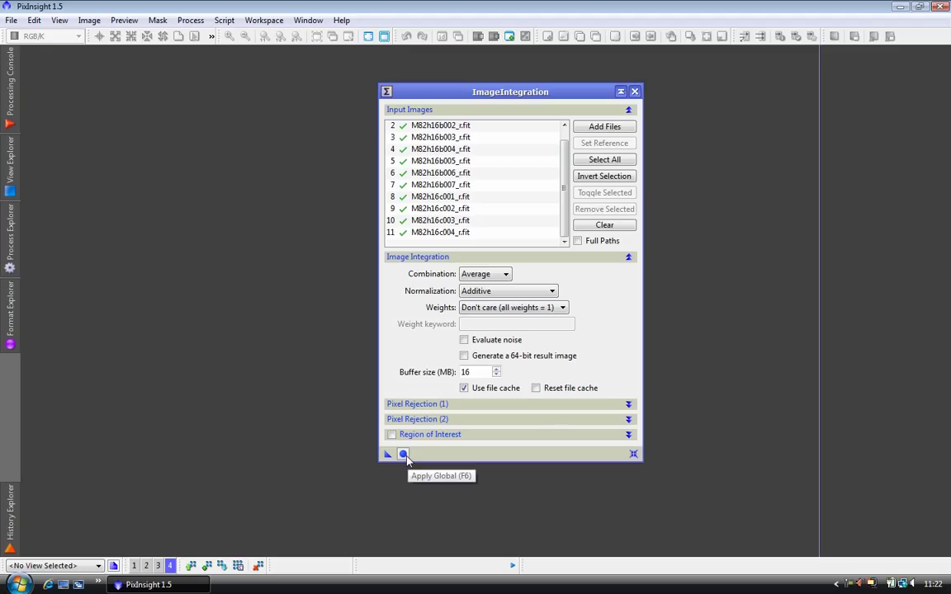
# On workspace 1, undo the night2_5dbe stretch, discard night2_5dbe_clone unsaved, and rearrange the windows
pyautogui.click(134, 566)
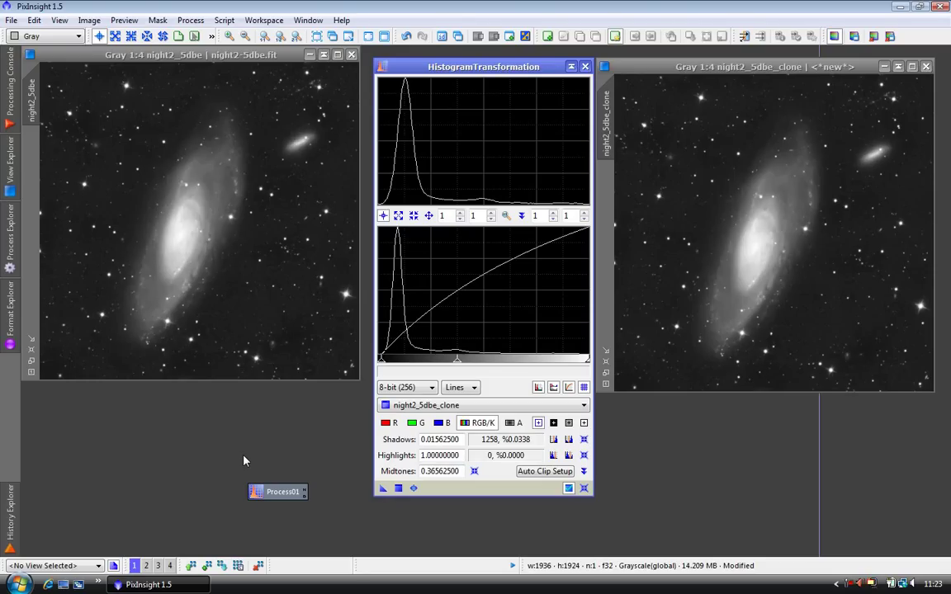
pyautogui.click(407, 36)
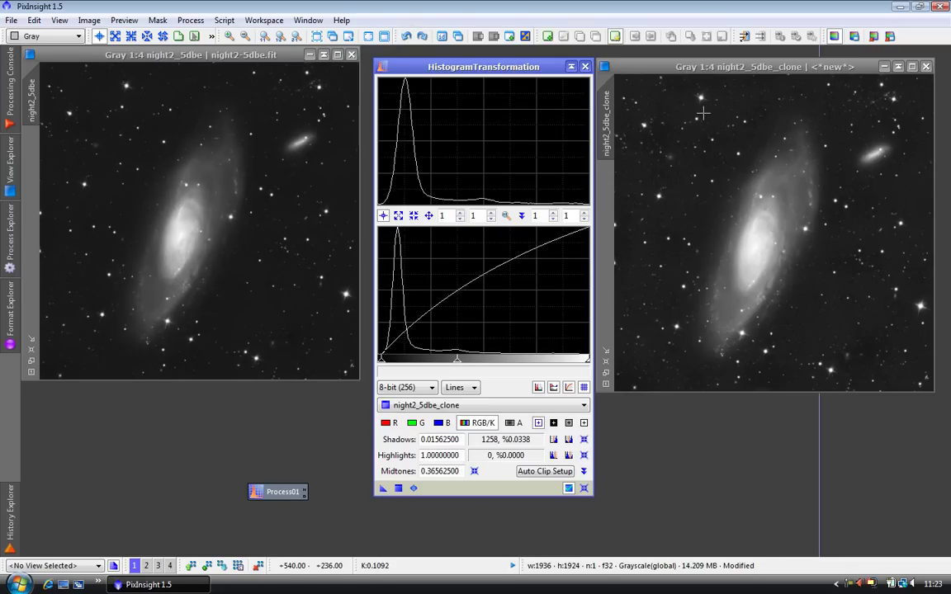
pyautogui.click(634, 101)
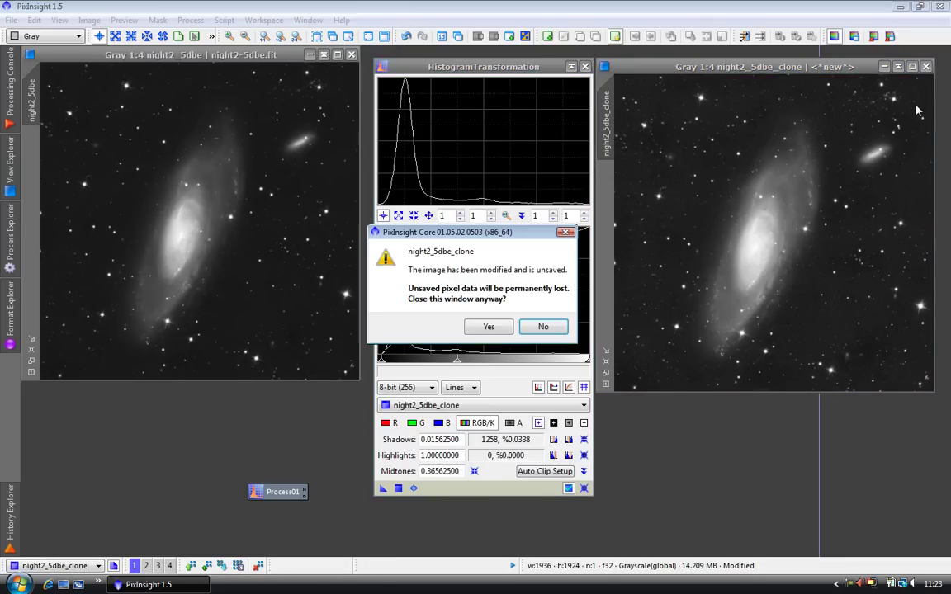
pyautogui.click(490, 328)
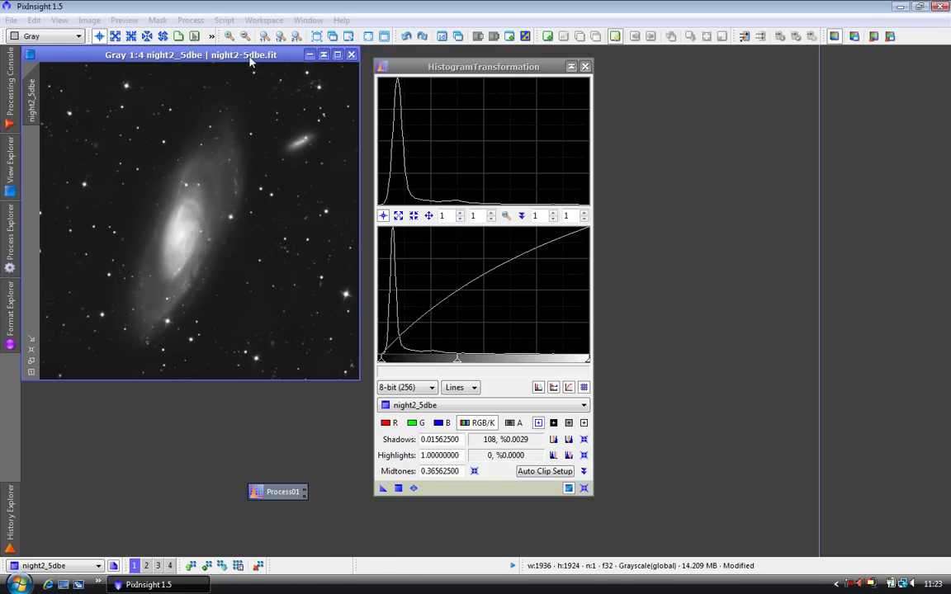
pyautogui.moveTo(551, 70); pyautogui.dragTo(805, 80)
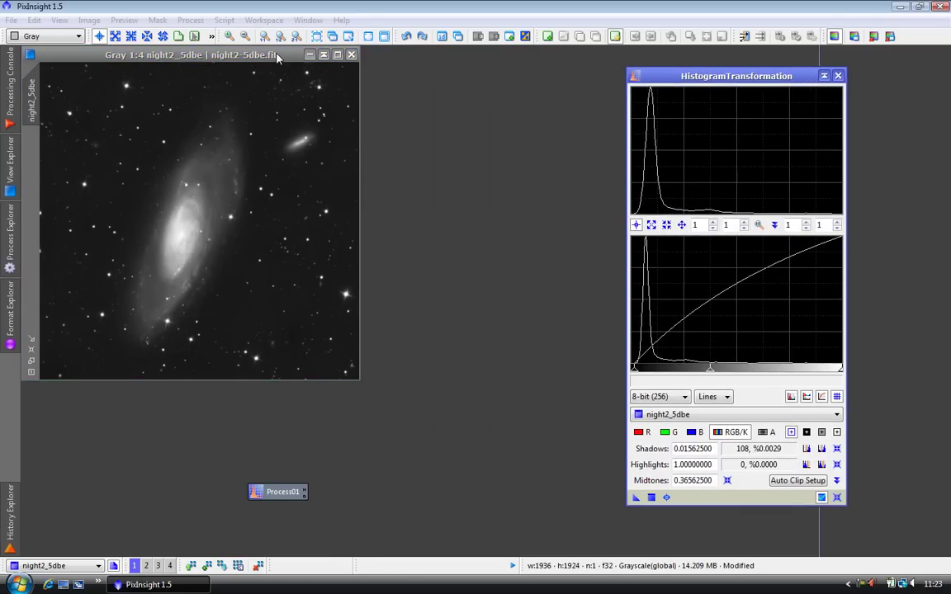
pyautogui.moveTo(276, 56); pyautogui.dragTo(296, 76)
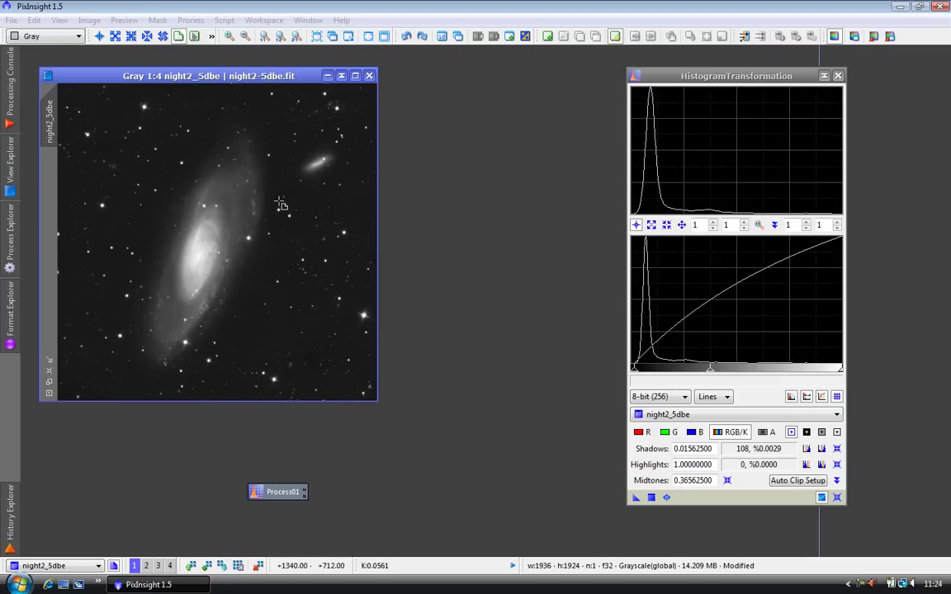
# Draw Preview01 on night2_5dbe, reposition it over the galaxy's upper arm, and display it
pyautogui.moveTo(280, 201); pyautogui.dragTo(338, 261)
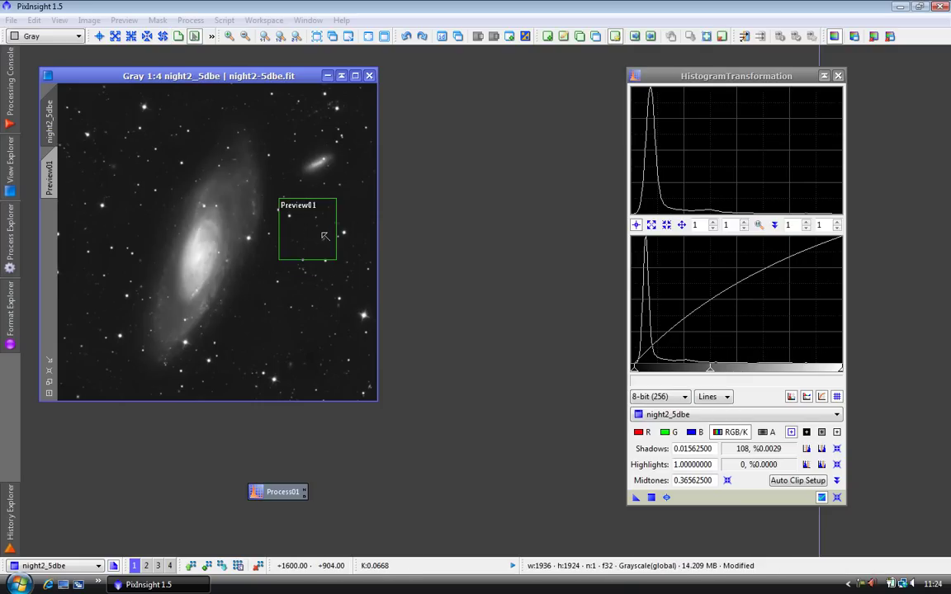
pyautogui.moveTo(310, 232); pyautogui.dragTo(251, 175)
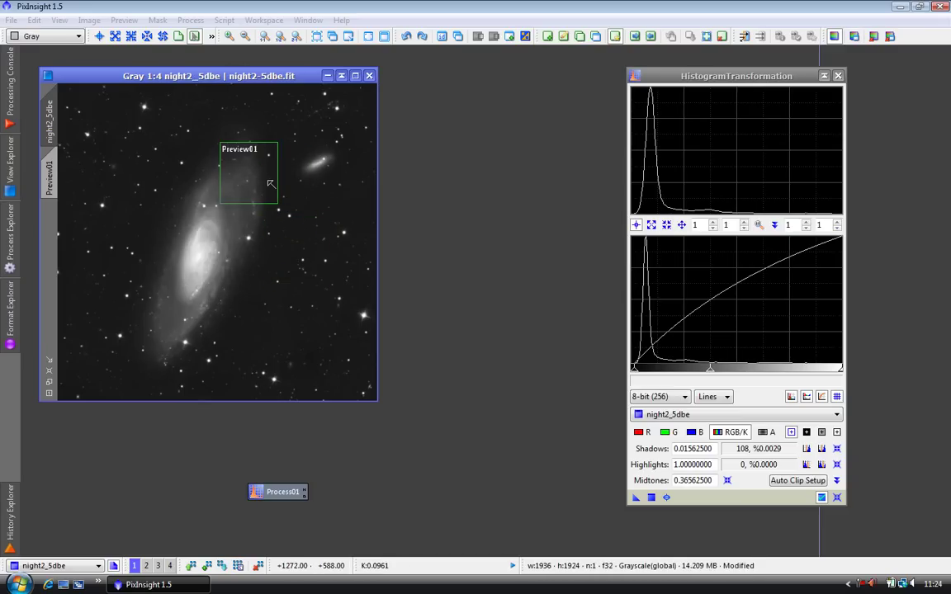
pyautogui.click(49, 175)
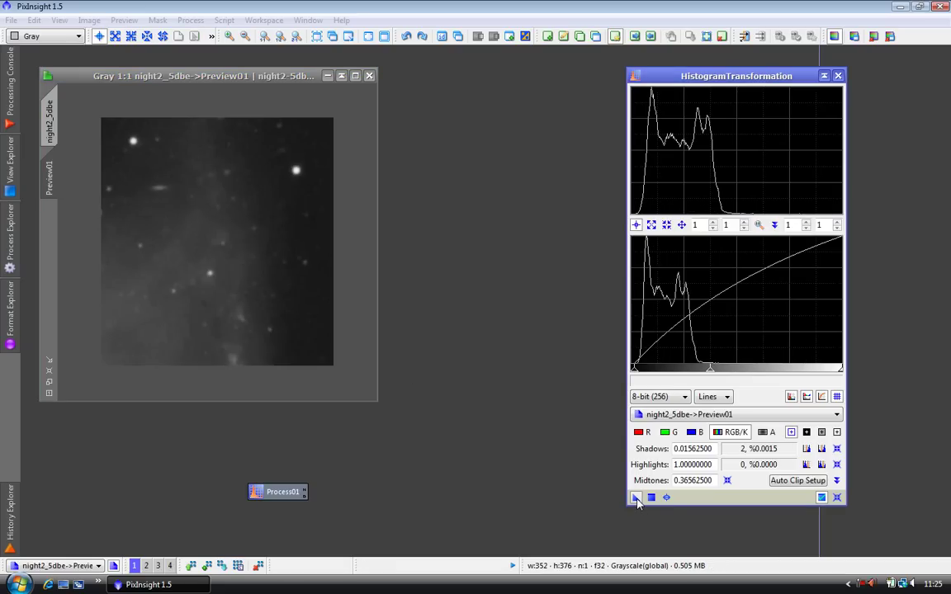
# Stretch Preview01 with the histogram settings, then apply the same stretch to the full night2_5dbe image
pyautogui.moveTo(637, 501); pyautogui.dragTo(250, 229)
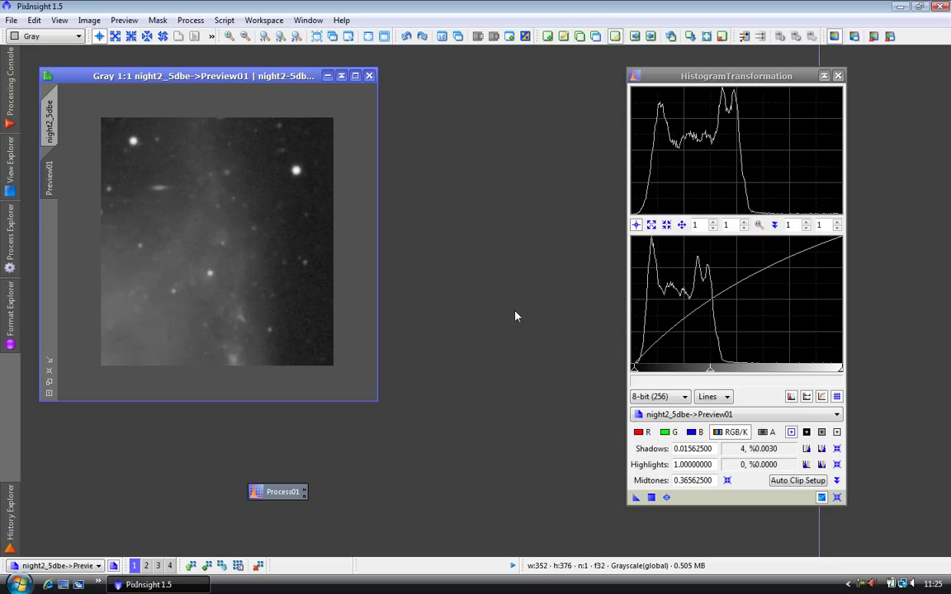
pyautogui.click(46, 104)
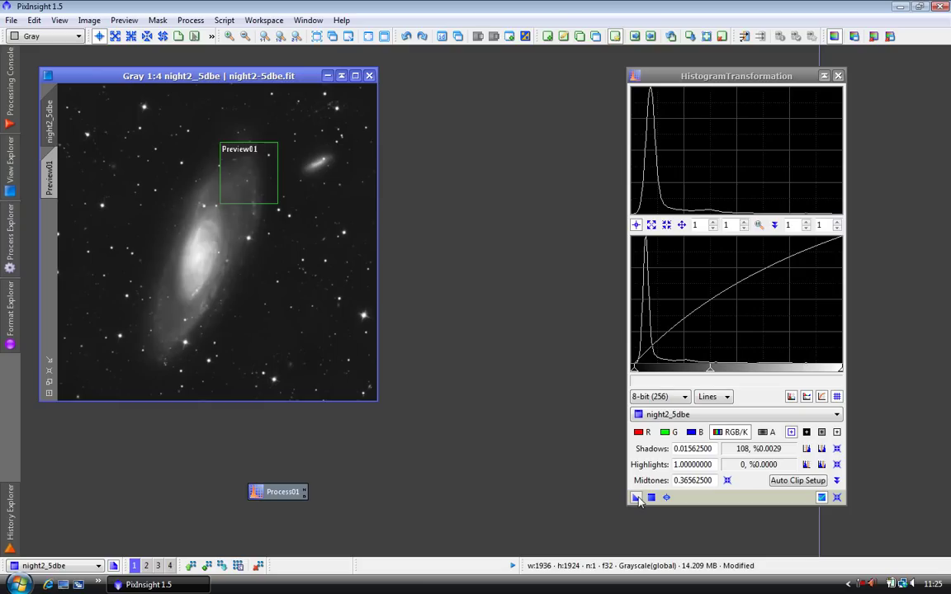
pyautogui.moveTo(635, 496); pyautogui.dragTo(244, 257)
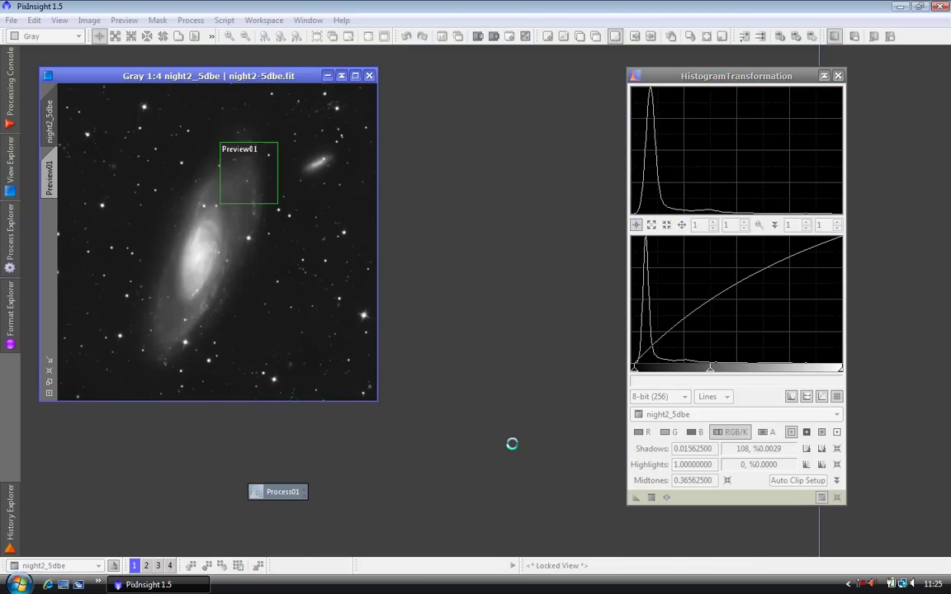